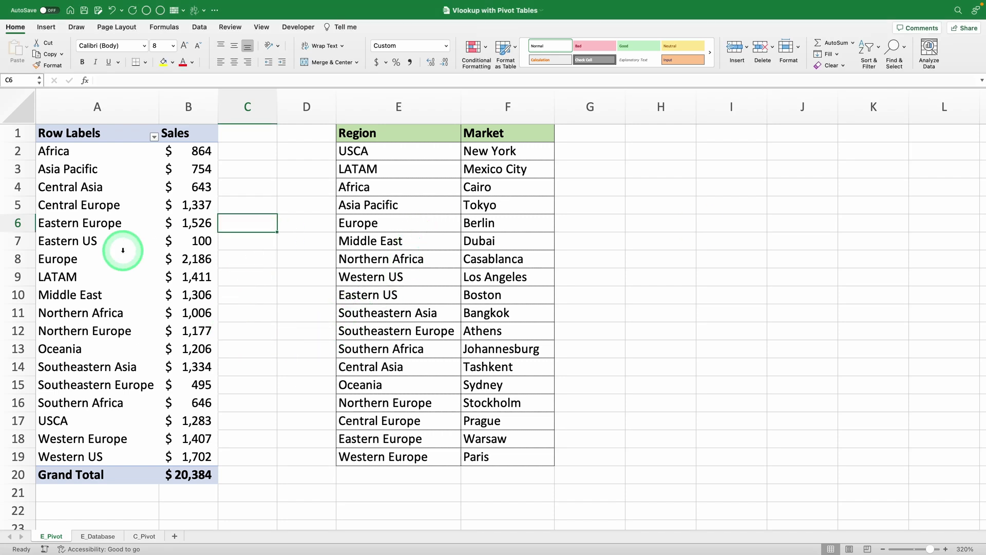
- Review the pivot's region labels and the Region–Market lookup table on both sheets
click(104, 257)
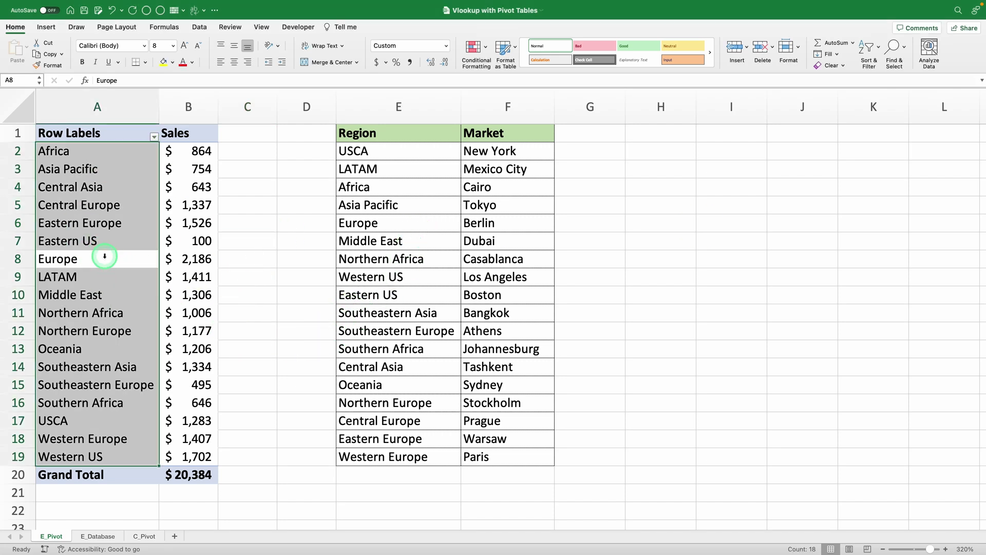
click(452, 204)
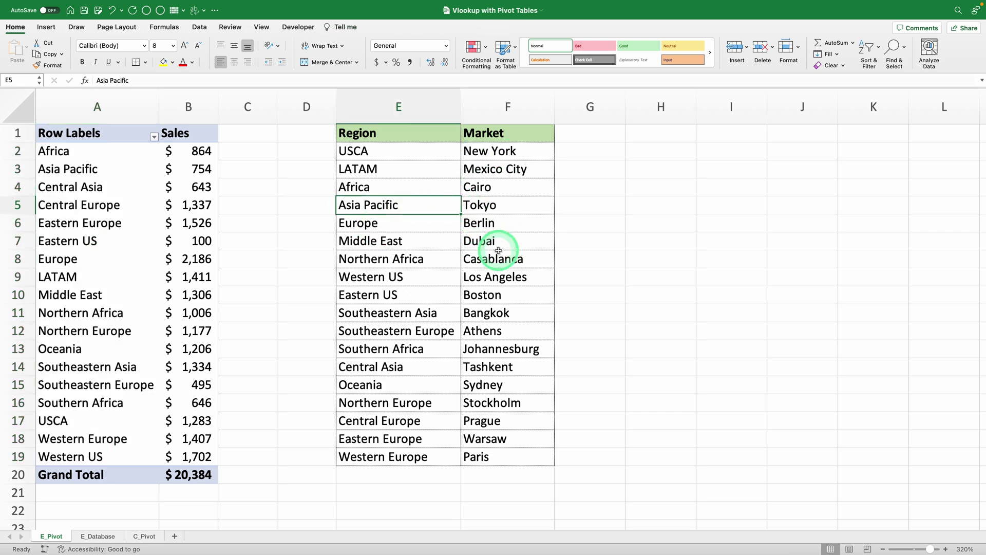
click(145, 535)
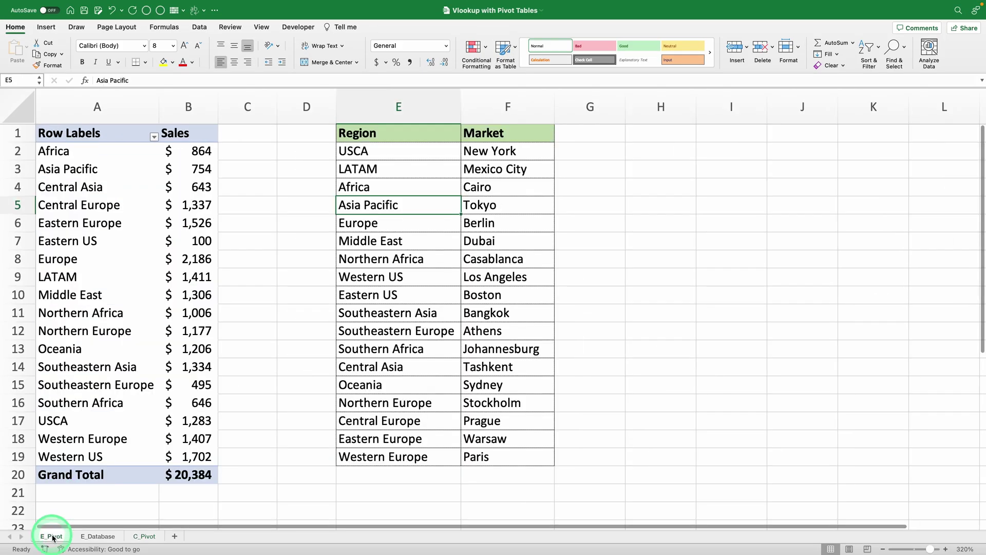
click(427, 165)
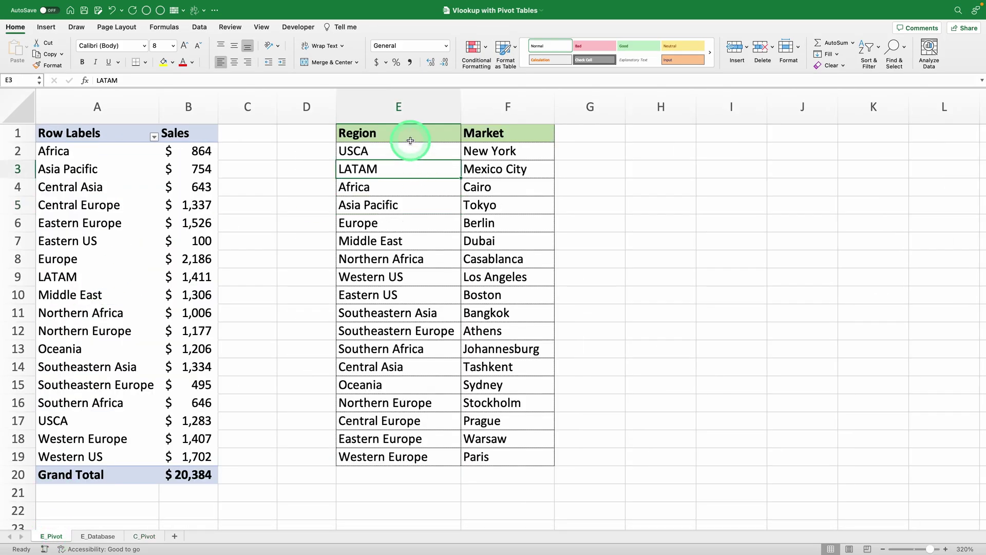
click(409, 134)
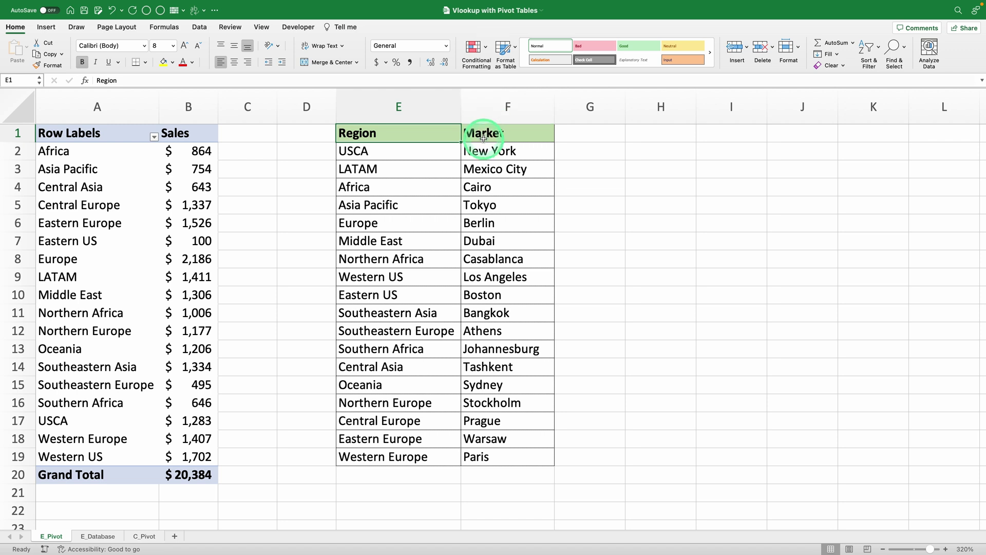
drag(480, 136, 496, 459)
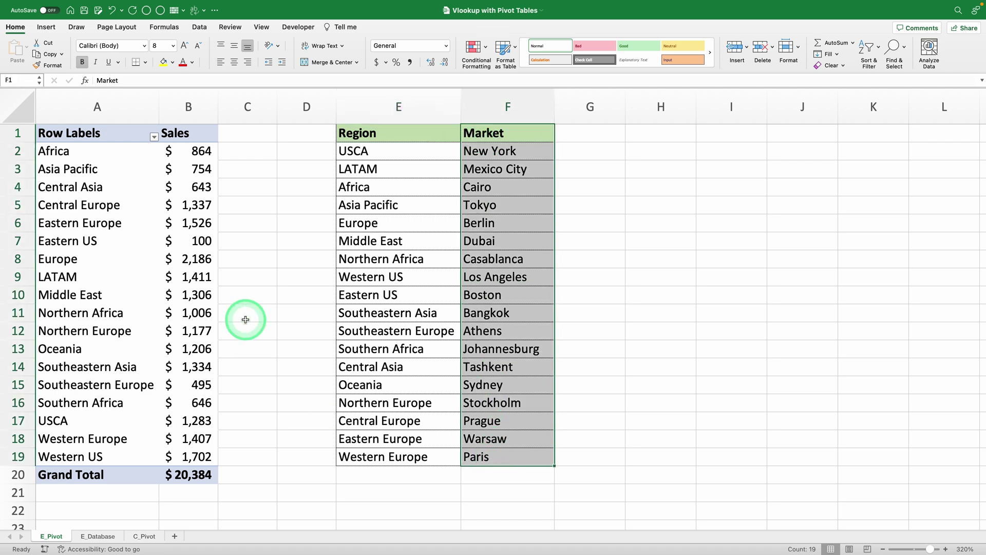
click(120, 300)
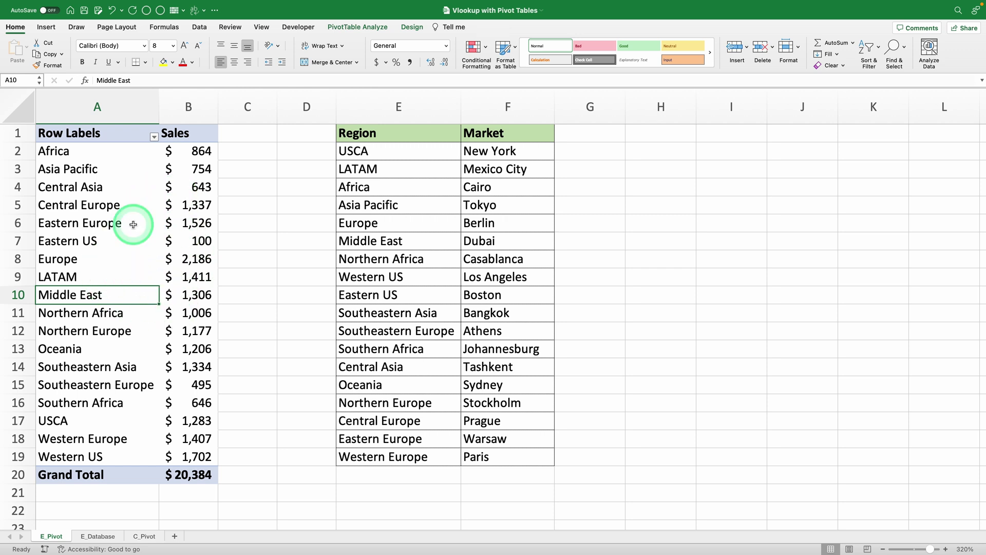
- Enter 'Market' as the heading in cell C1 after checking a few values
click(126, 271)
click(179, 198)
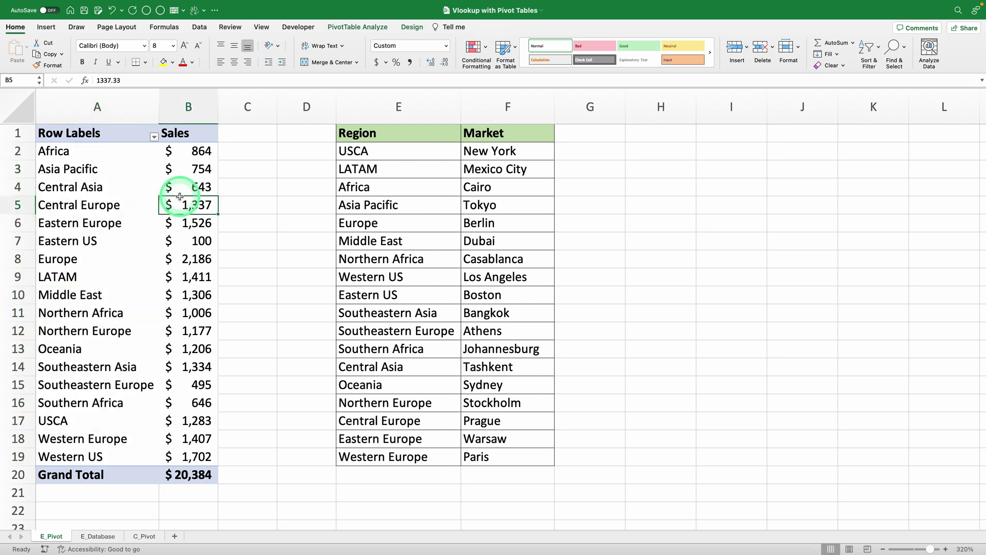
click(505, 152)
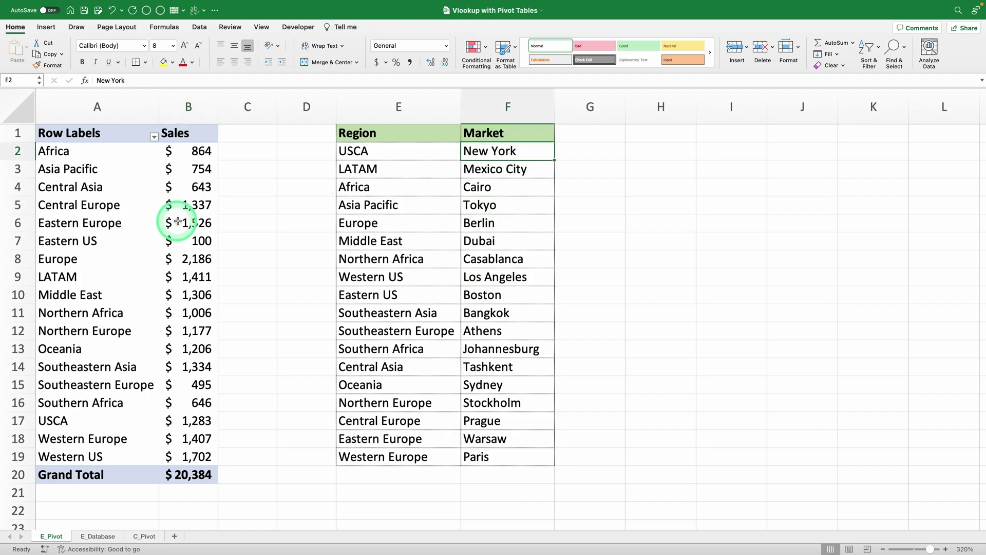
click(246, 135)
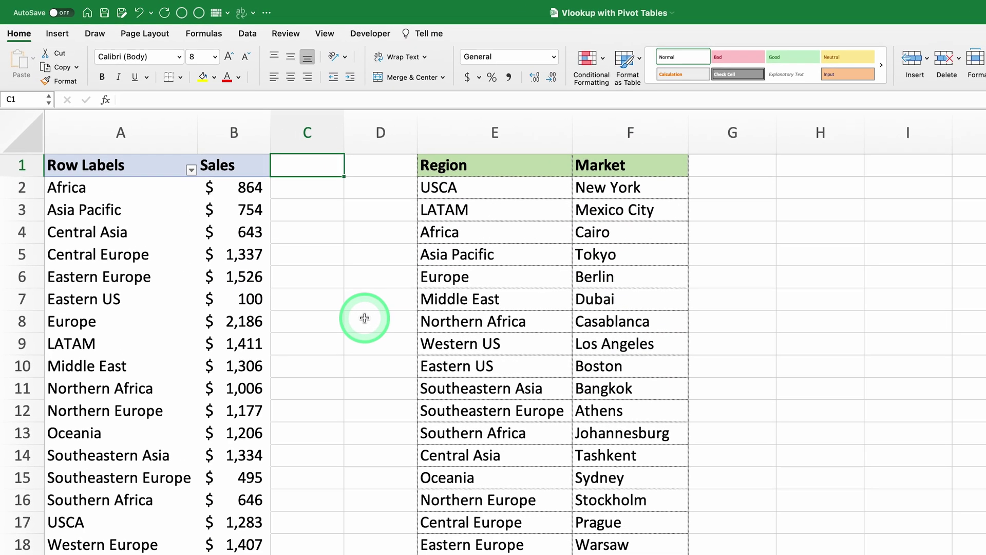
text(Market)
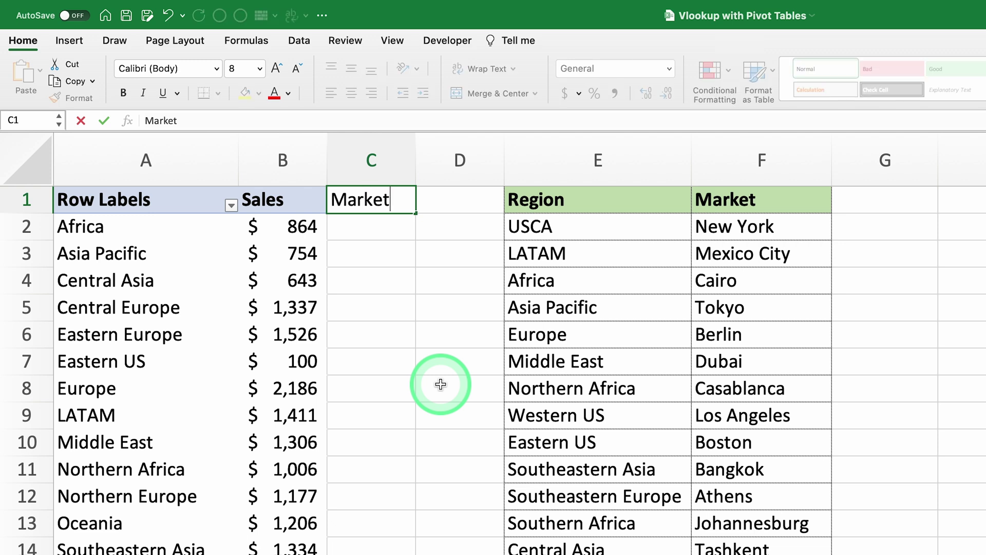
key(Return)
text(=)
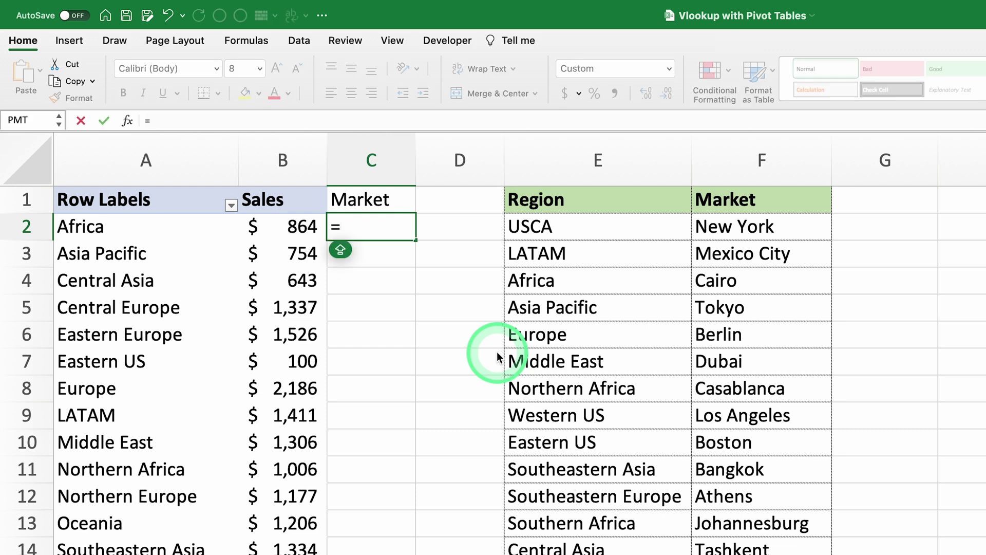
text(VLO)
- Build =VLOOKUP(A2,$E$2:$F$19,2,FALSE) in C2 so Africa returns Cairo
key(Tab)
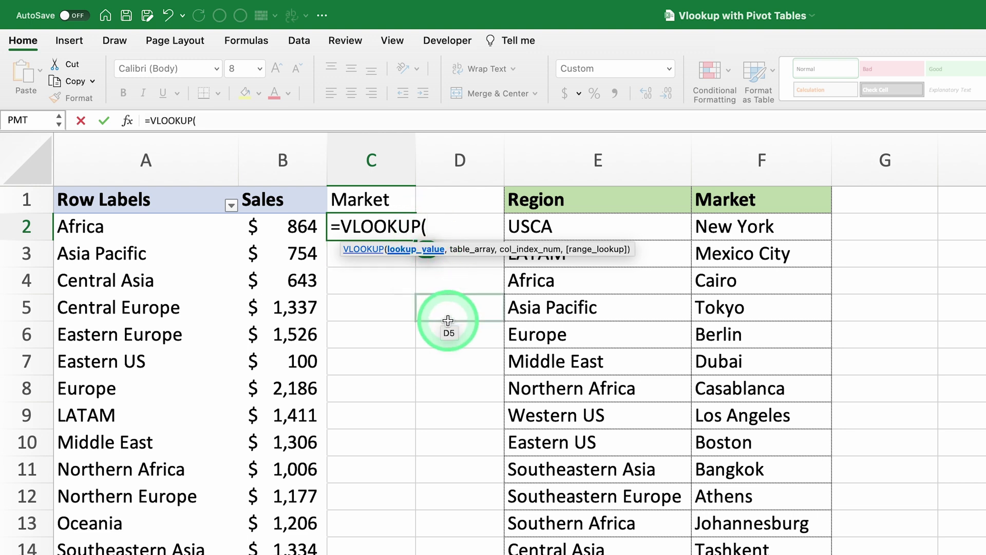
click(196, 226)
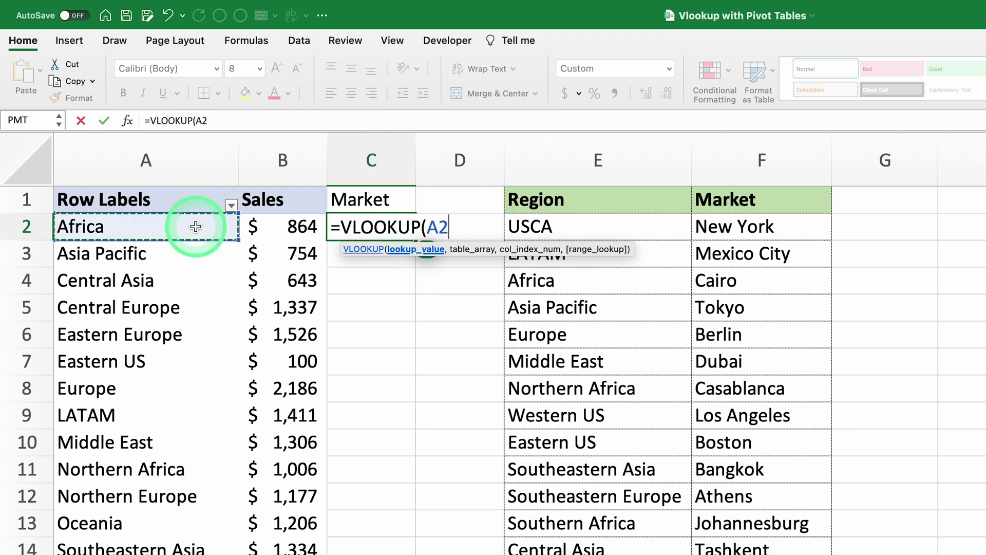
text(,)
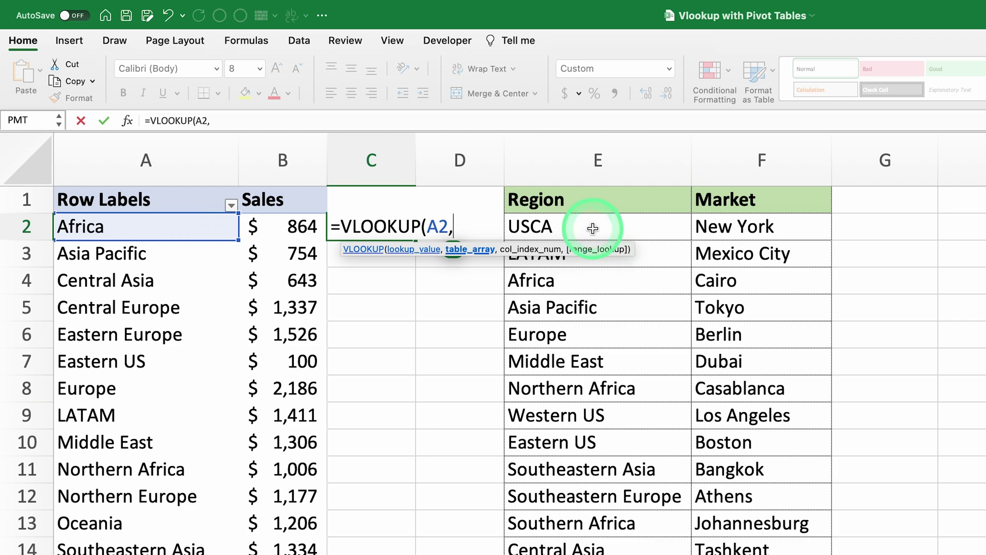
drag(592, 228, 529, 460)
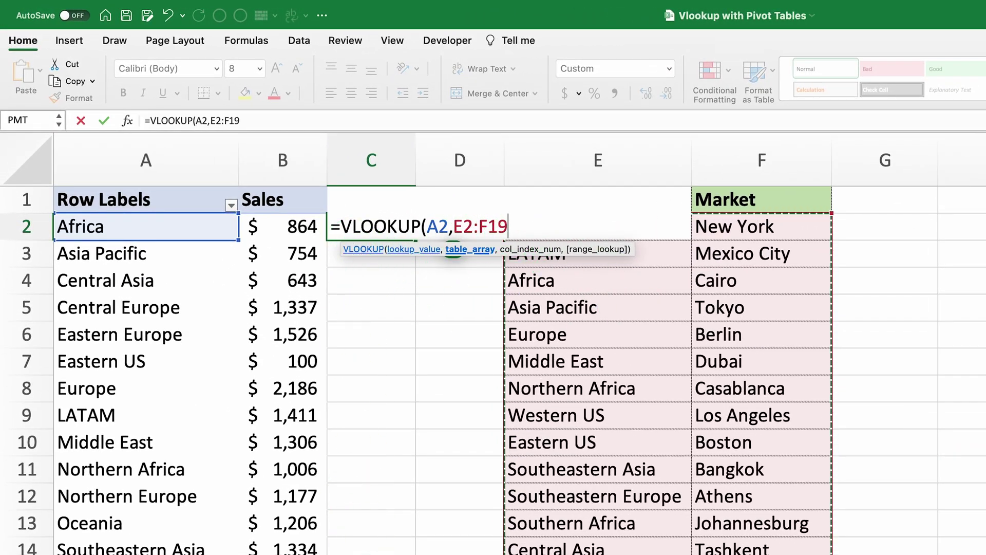
click(452, 227)
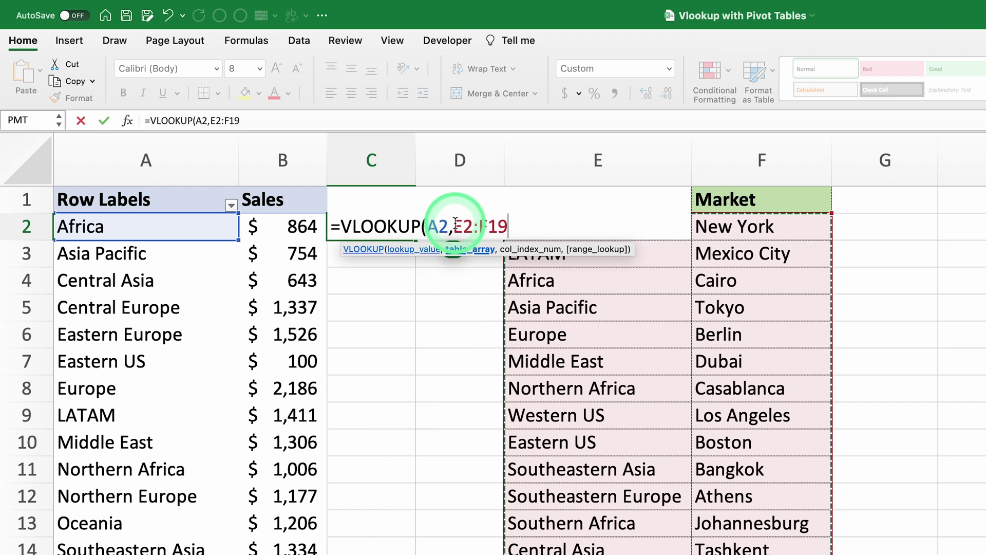
text($)
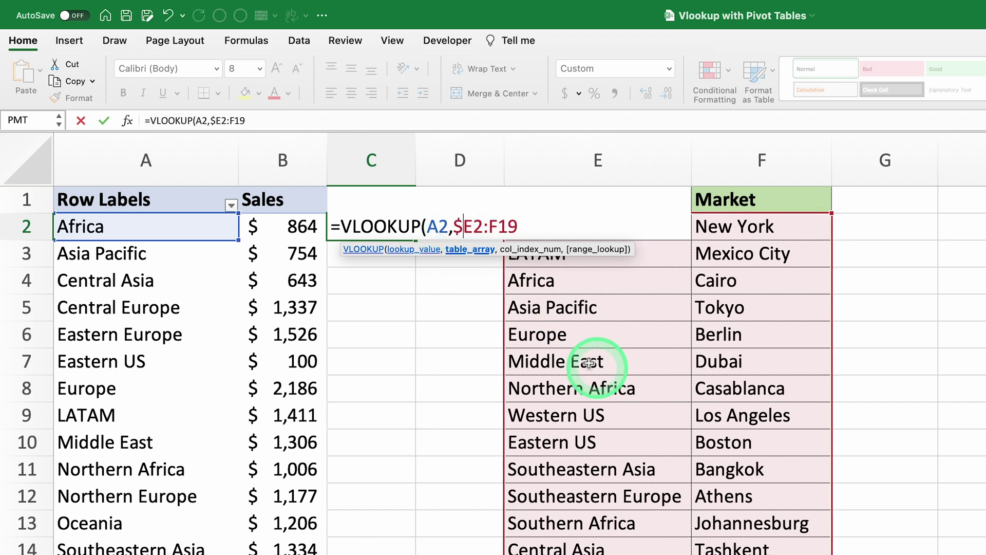
click(472, 226)
text($E)
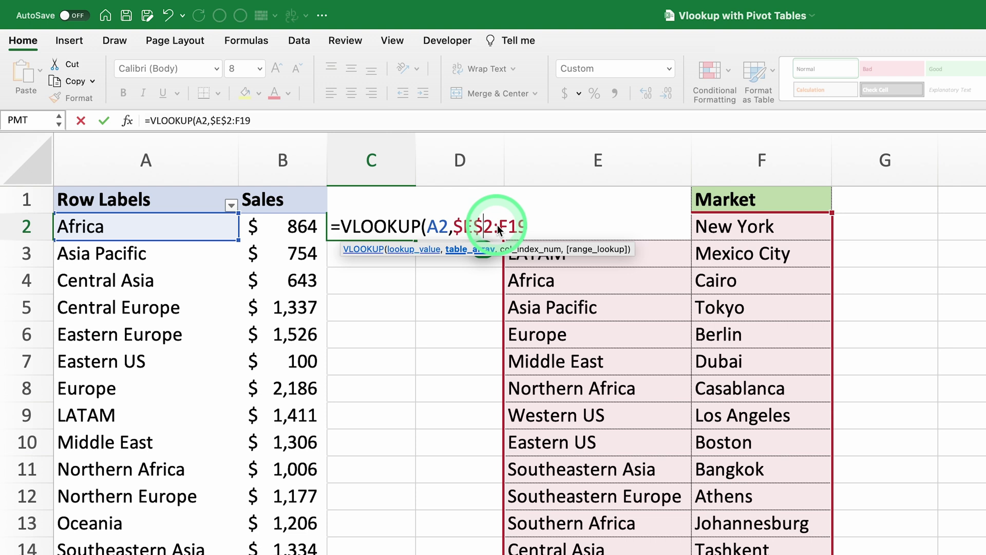
text($)
click(519, 227)
text($F$19,2)
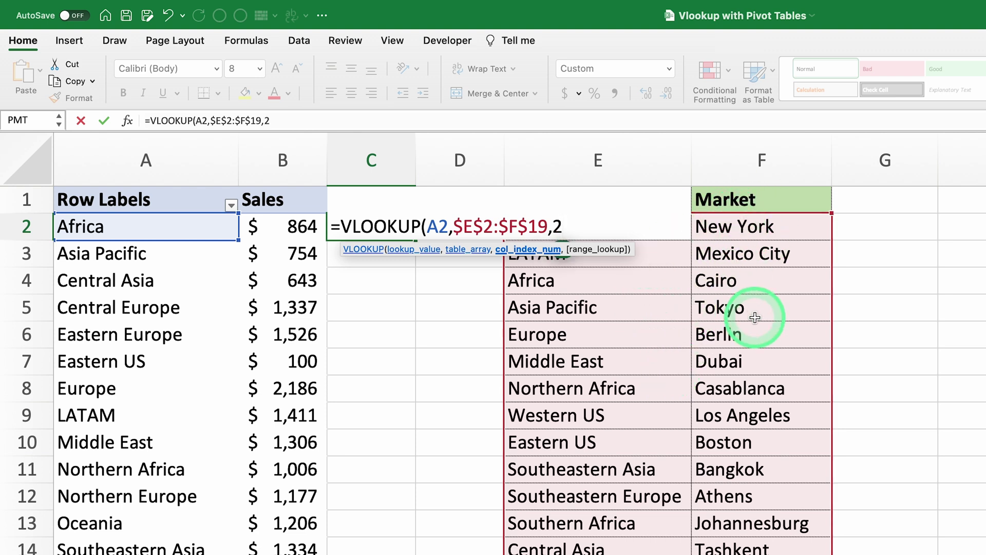
text(,)
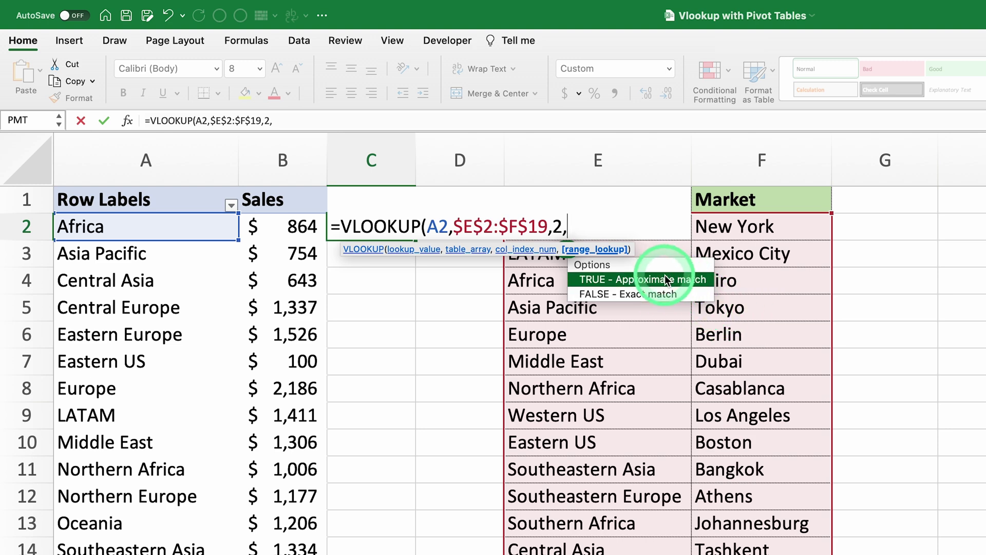
double_click(662, 294)
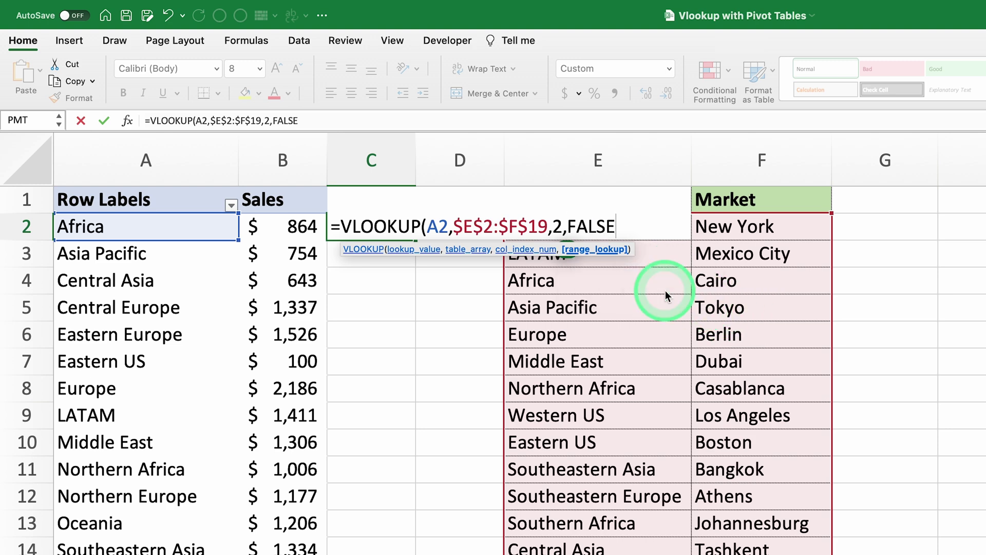
text())
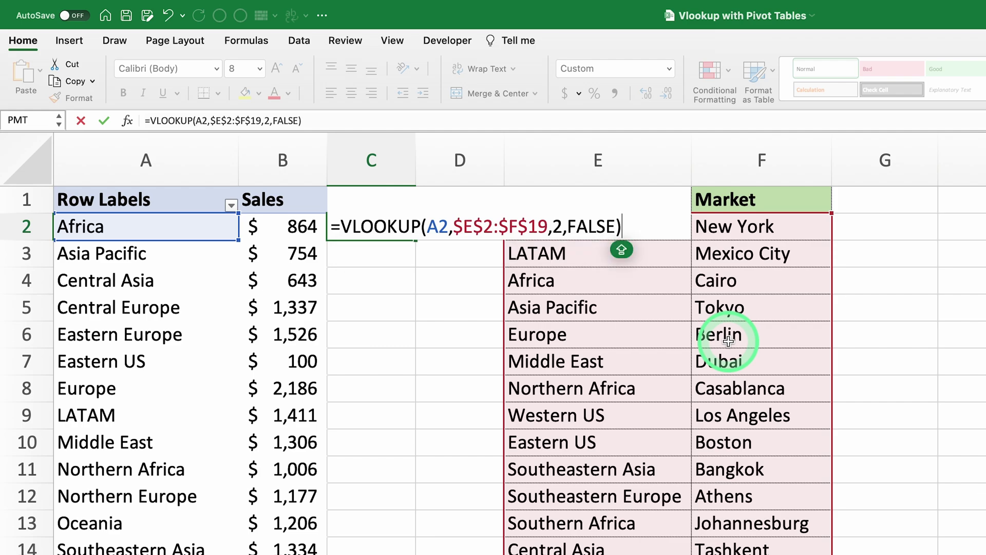
- Commit the C2 lookup, fill it down to C19, and widen column C
key(Return)
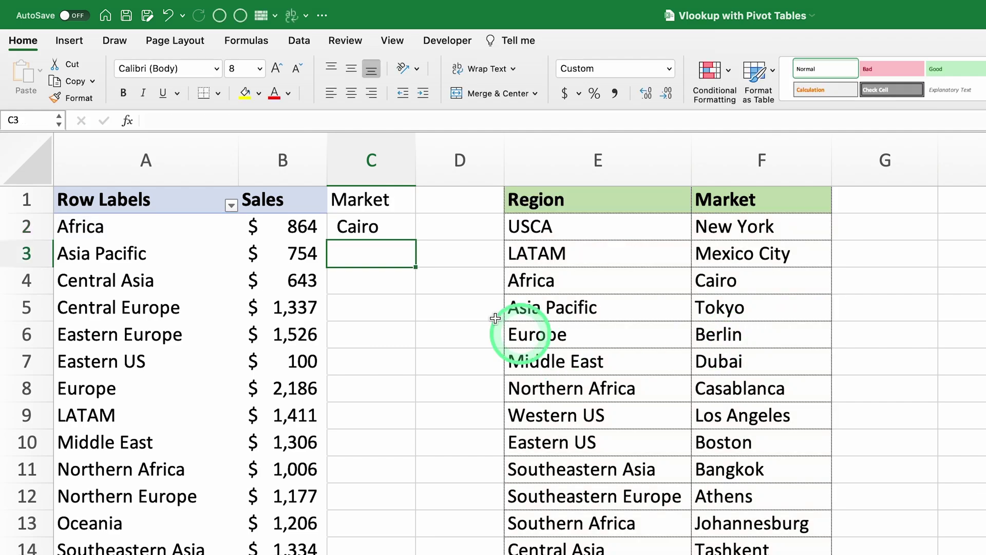
click(396, 227)
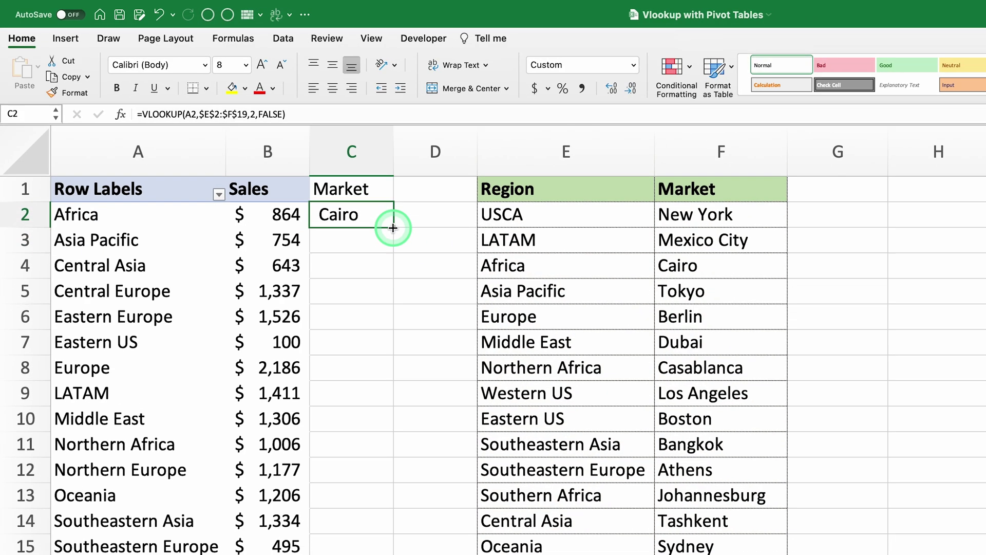
drag(415, 241, 231, 458)
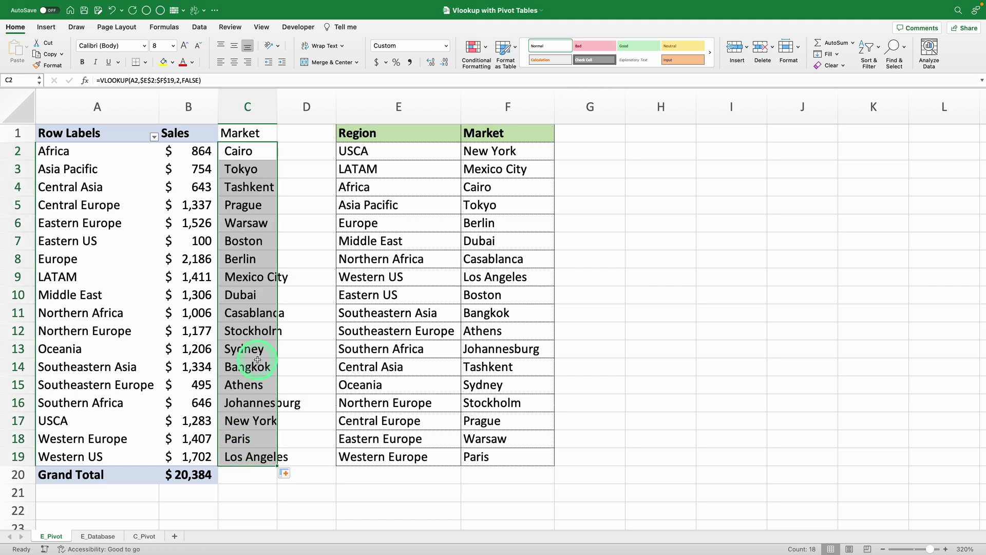
click(247, 366)
drag(278, 113, 308, 116)
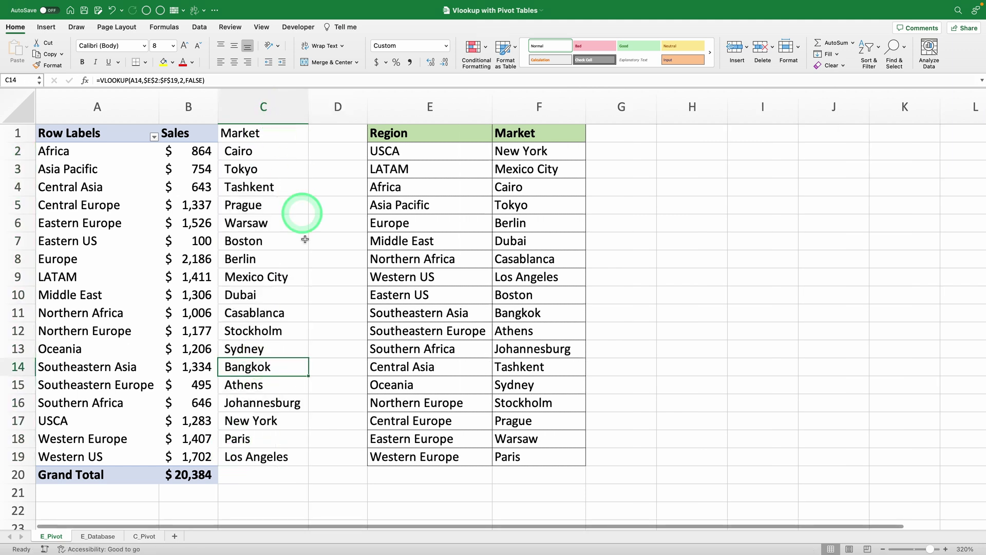
click(304, 259)
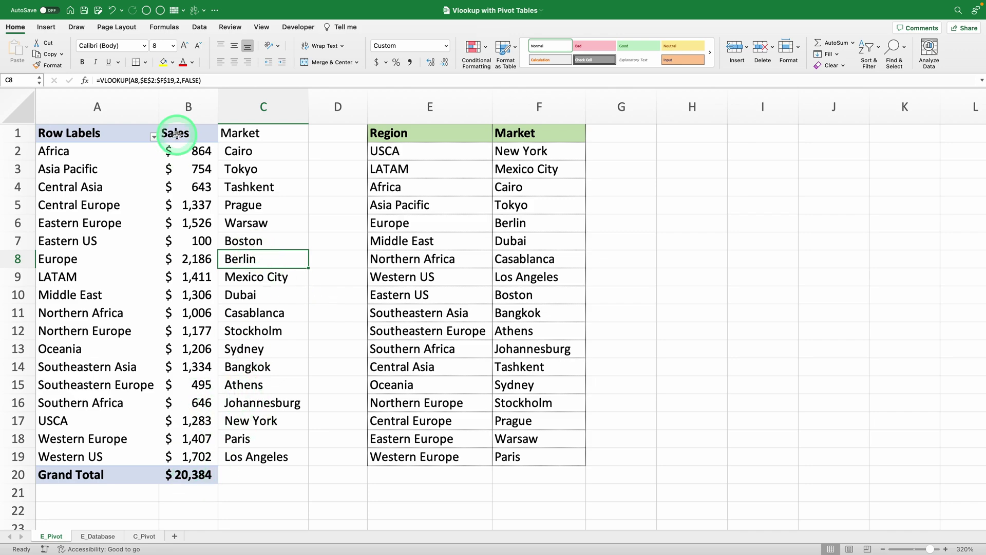
- Uncheck Asia Pacific, Central Europe and Eastern Europe in the Row Labels filter
click(154, 137)
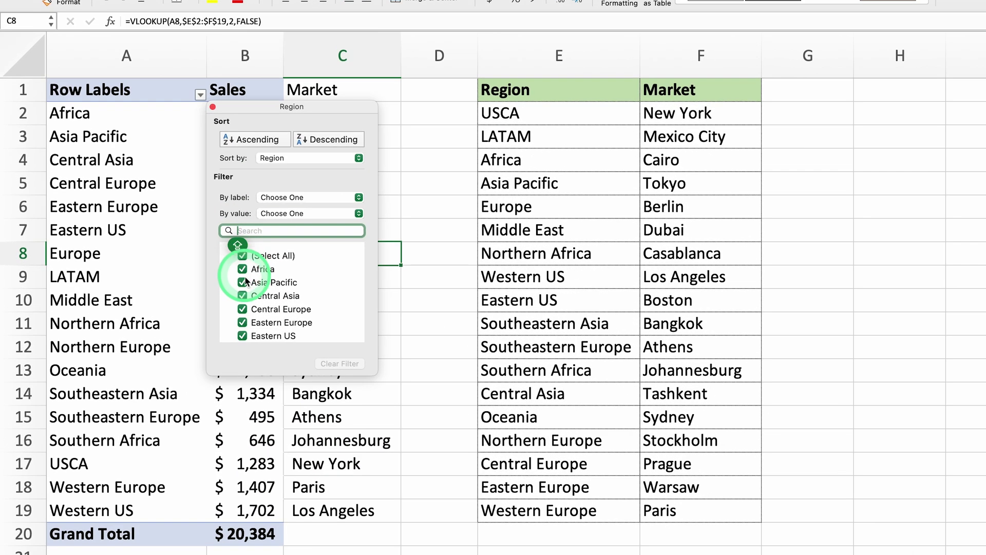
click(243, 282)
click(242, 309)
click(242, 322)
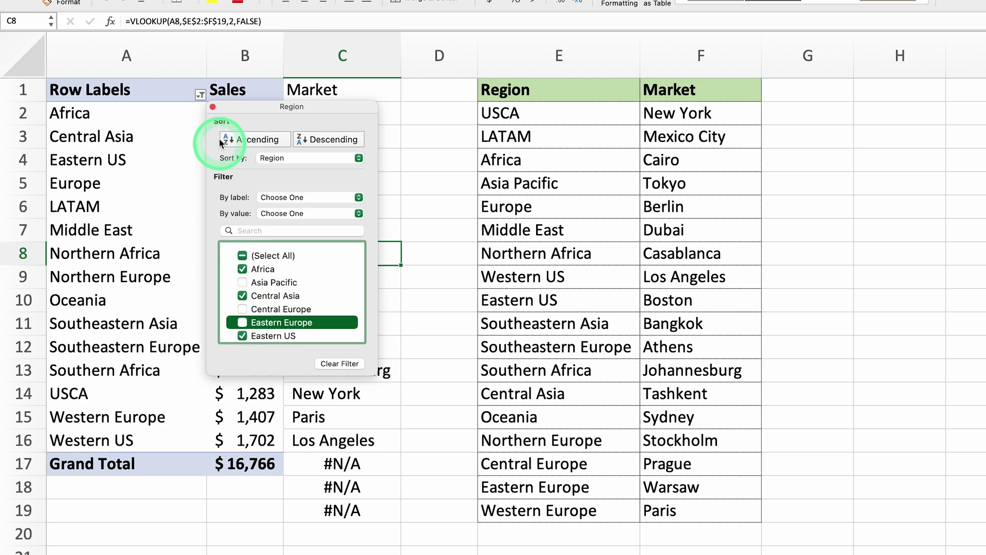
click(213, 107)
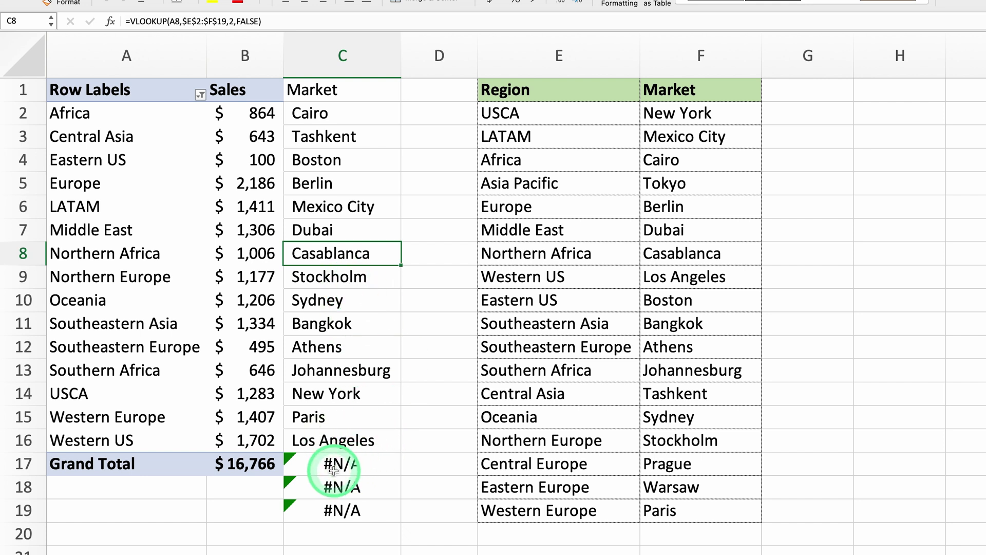
click(345, 112)
- Wrap the C2 lookup in IF(A2="","",VLOOKUP(...)) so empty rows show blank
double_click(328, 112)
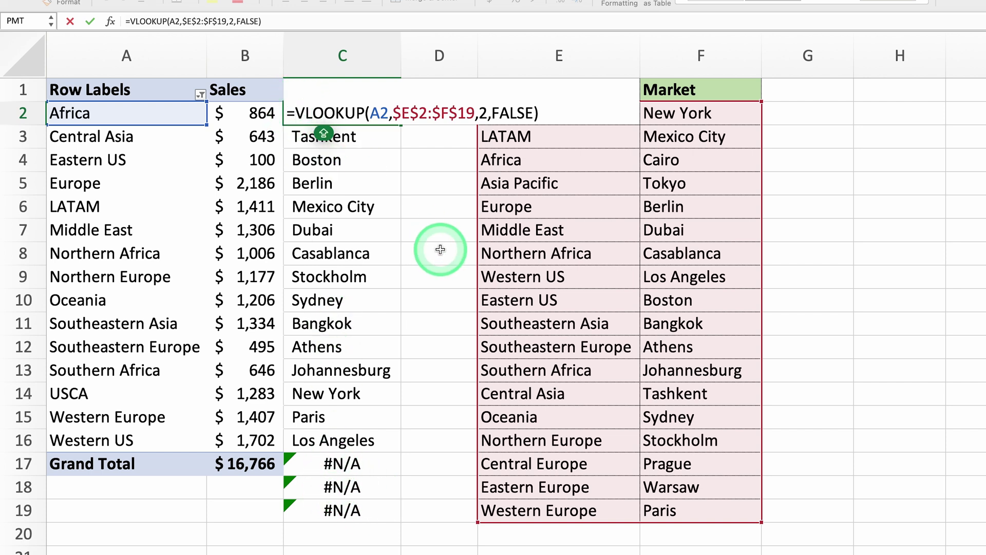
text(IF()
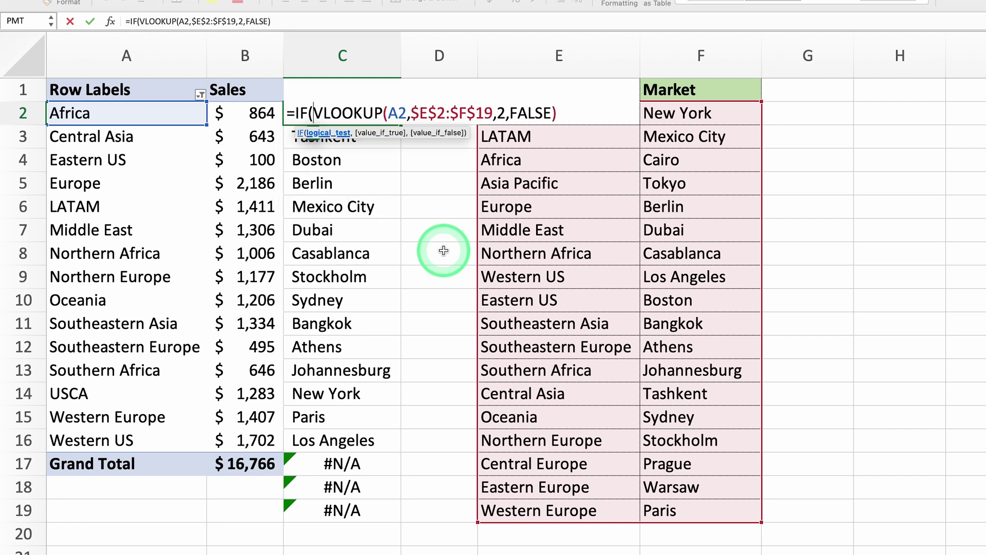
click(131, 116)
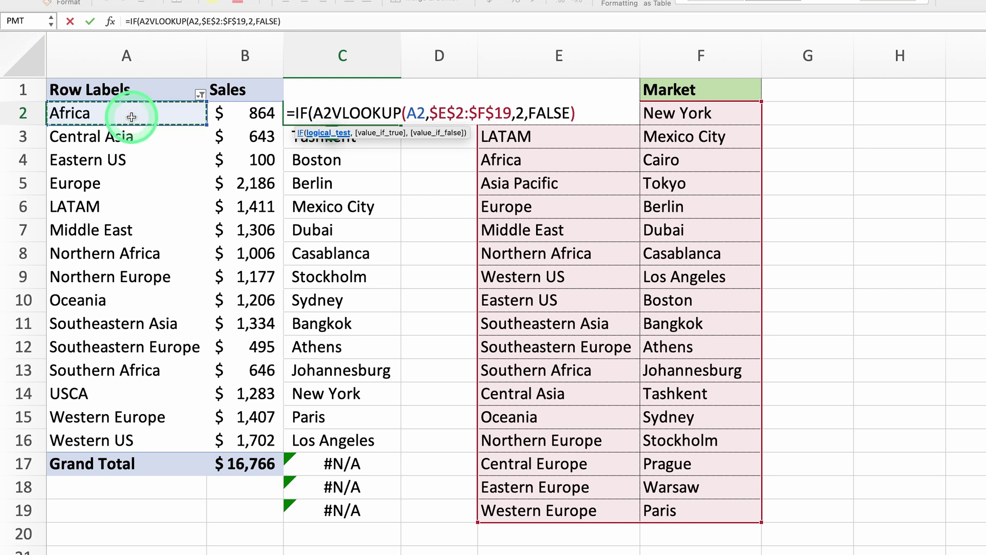
text(="")
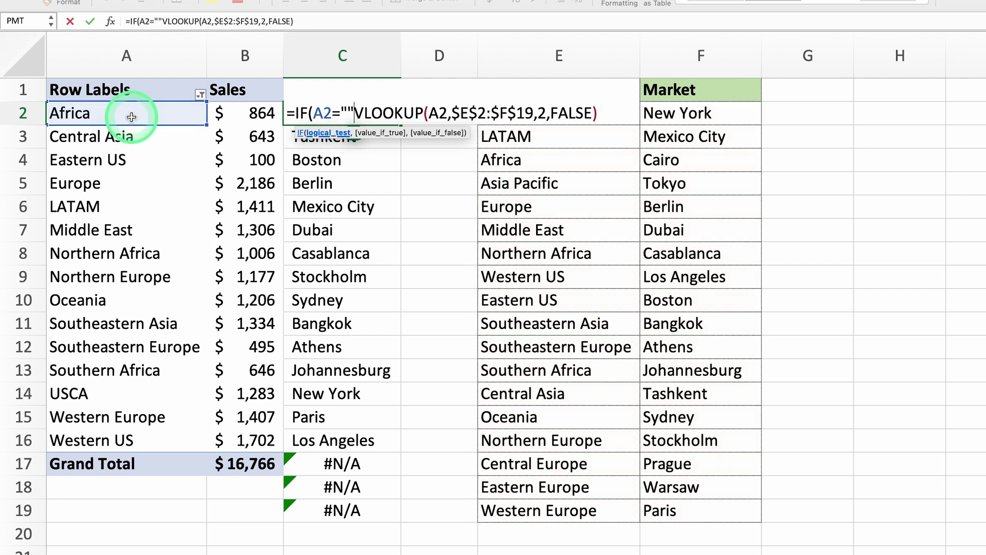
text(,)
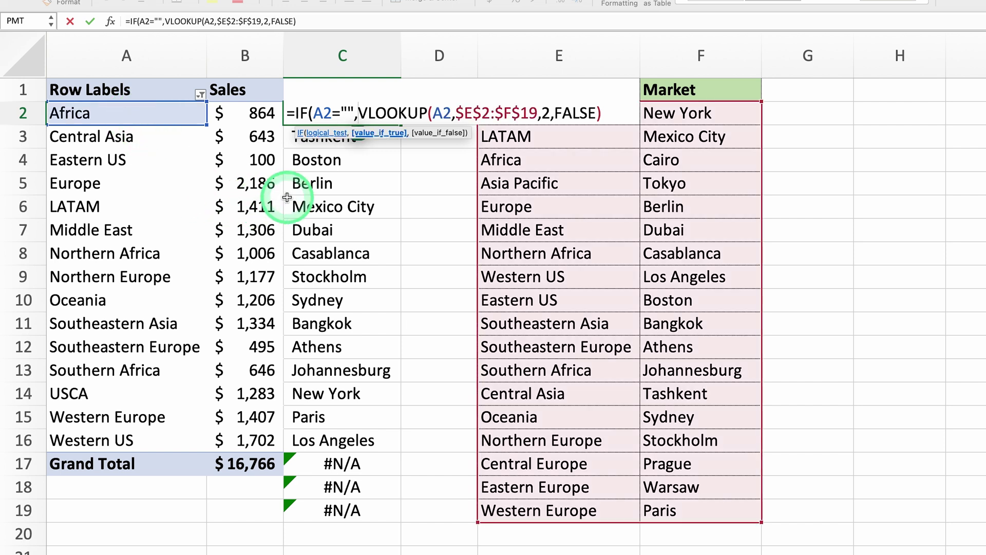
text("")
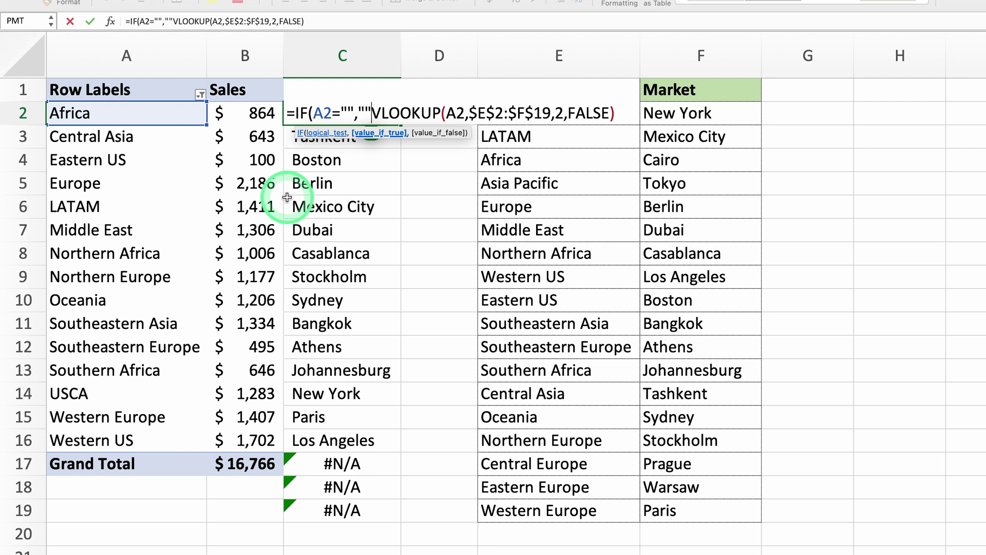
text(,)
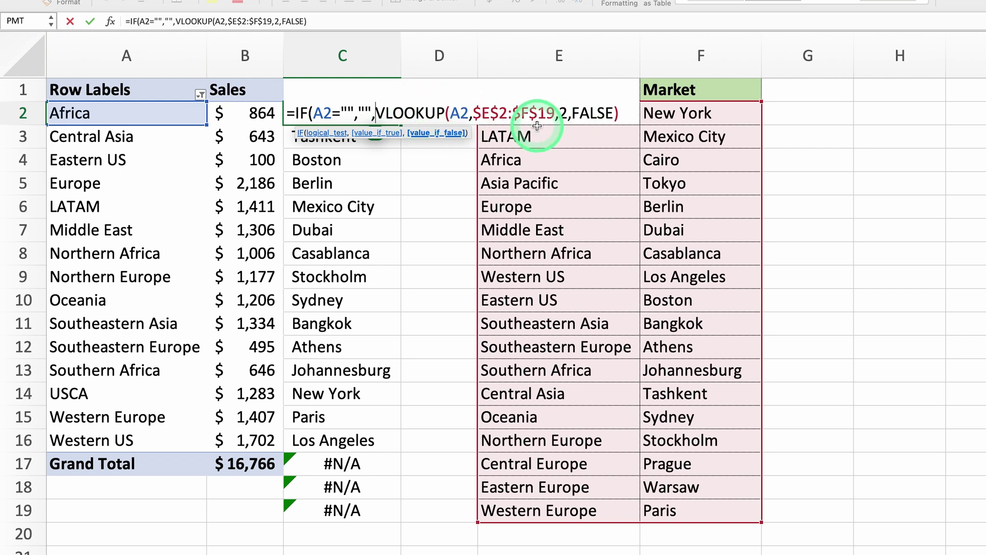
click(621, 112)
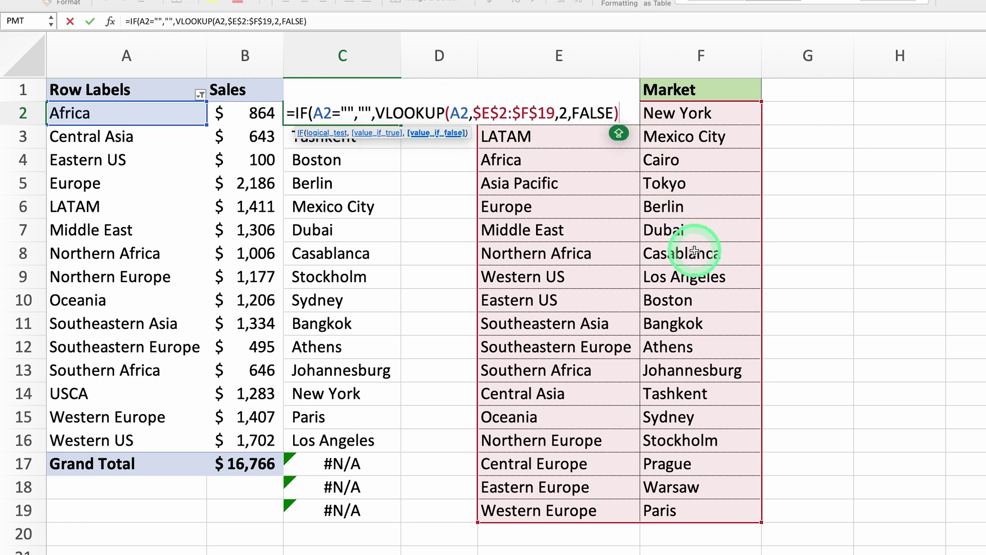
text())
key(Return)
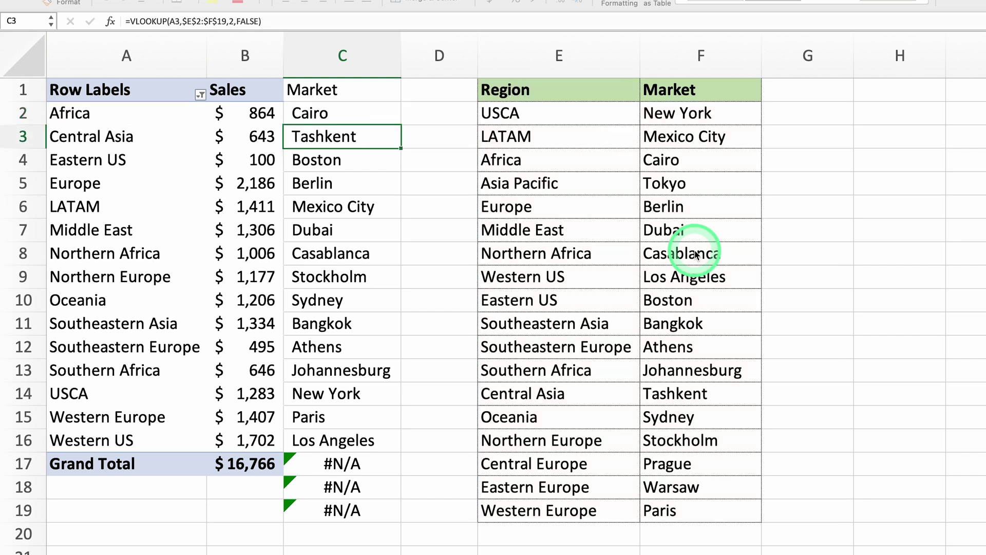
- Fill the IF-wrapped Market formula from C2 down to C19
click(389, 112)
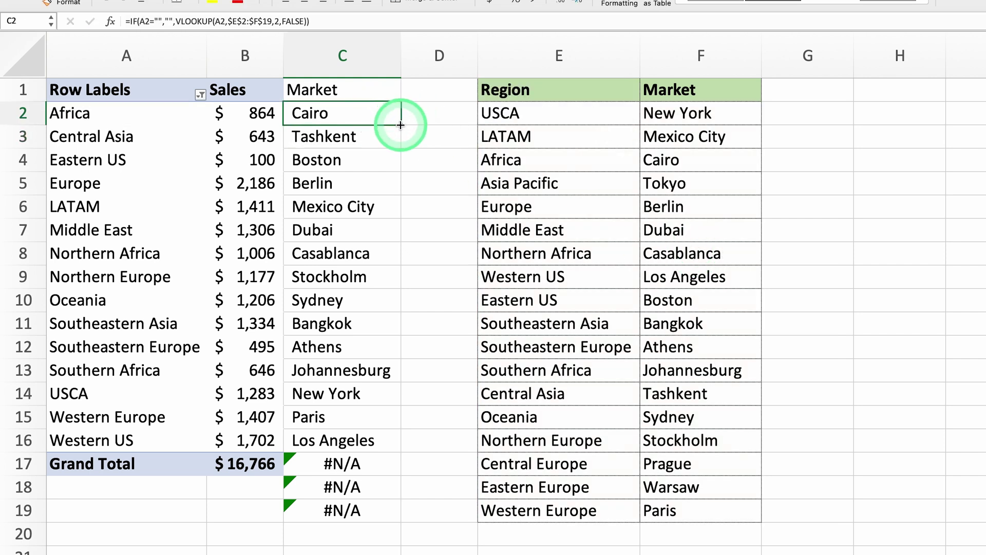
drag(399, 124, 352, 520)
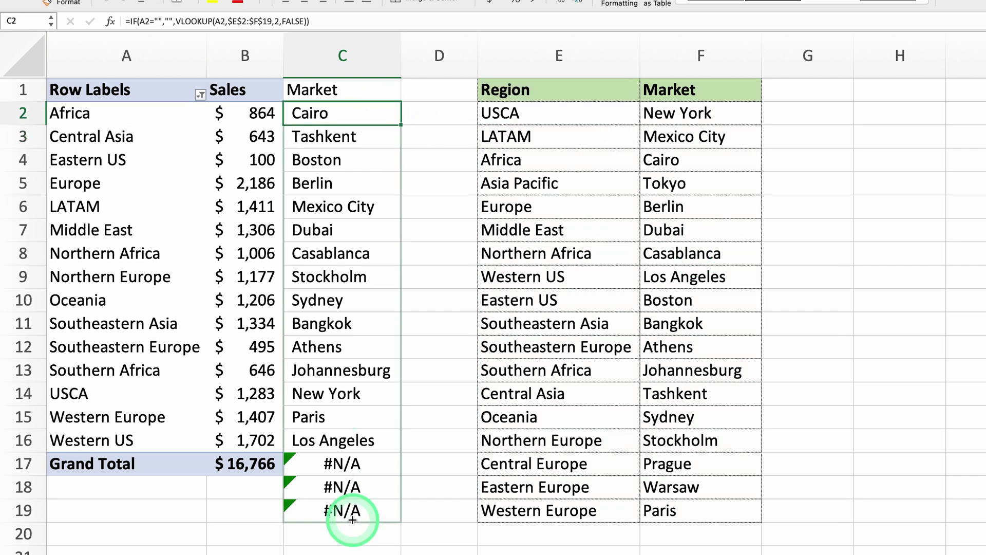
click(343, 513)
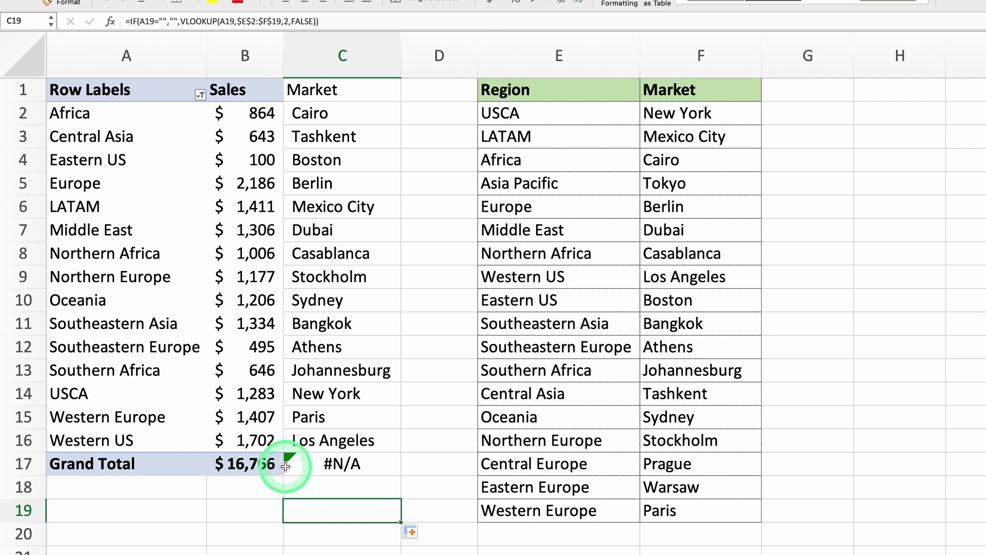
double_click(329, 113)
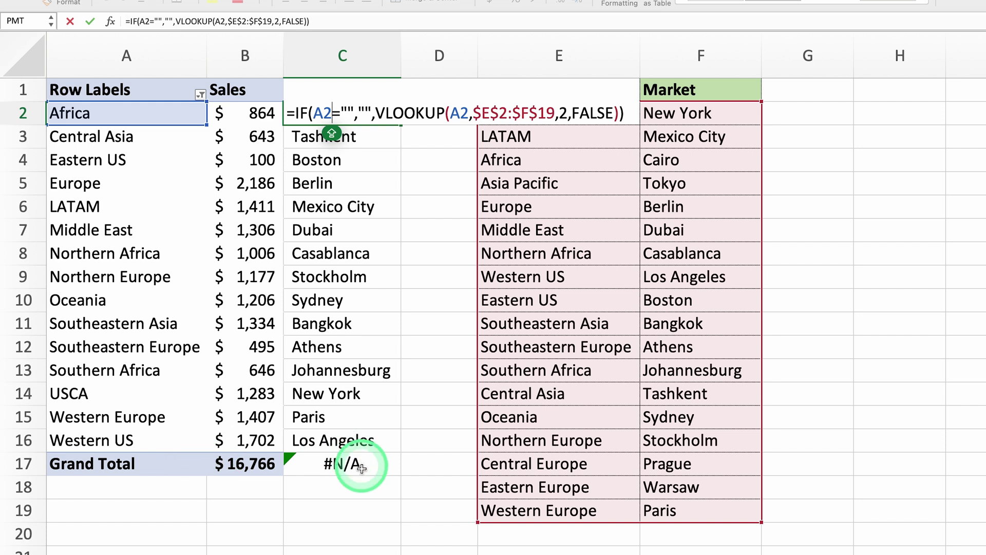
- Change C2's condition to OR(A2="Grand Total",A2="") so Grand Total returns blank
click(314, 113)
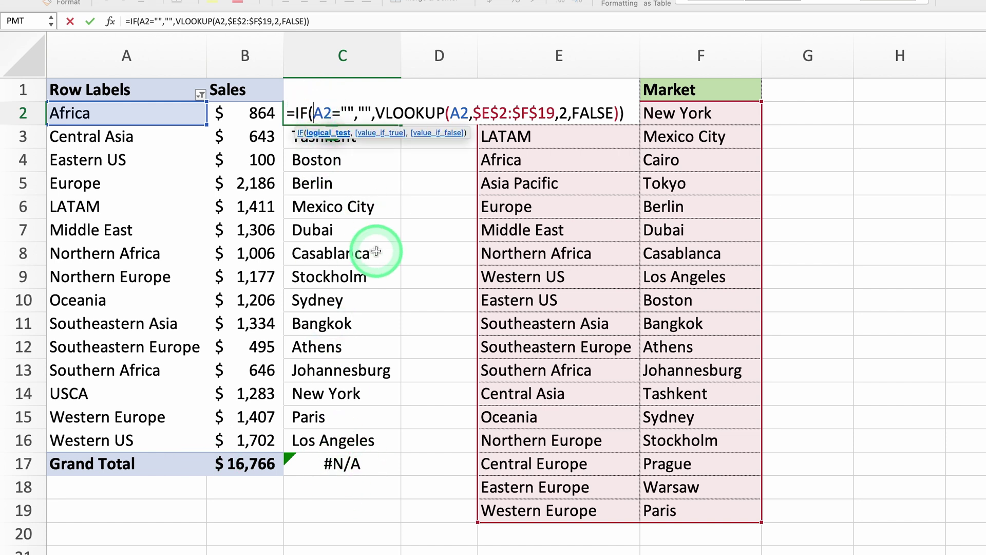
text(OE)
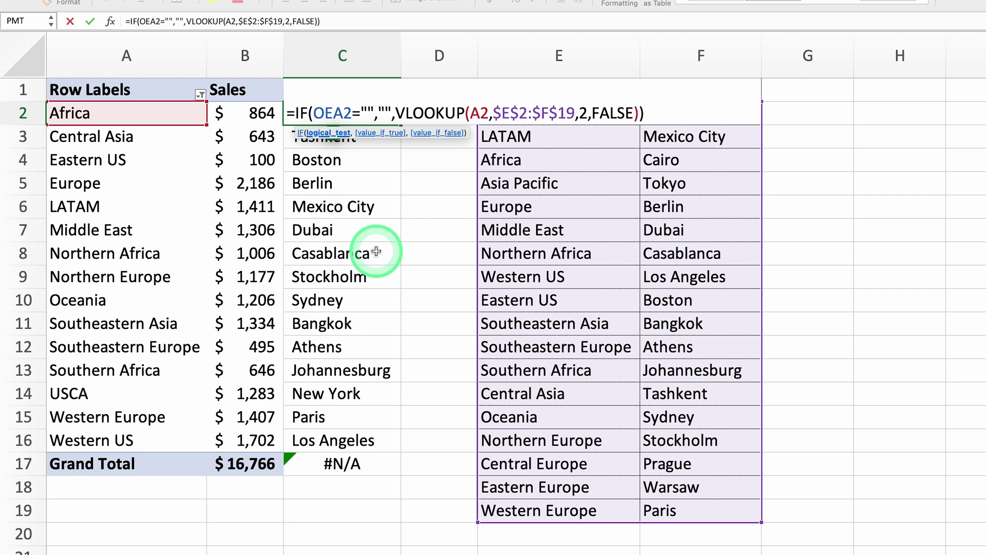
key(BackSpace)
text(R()
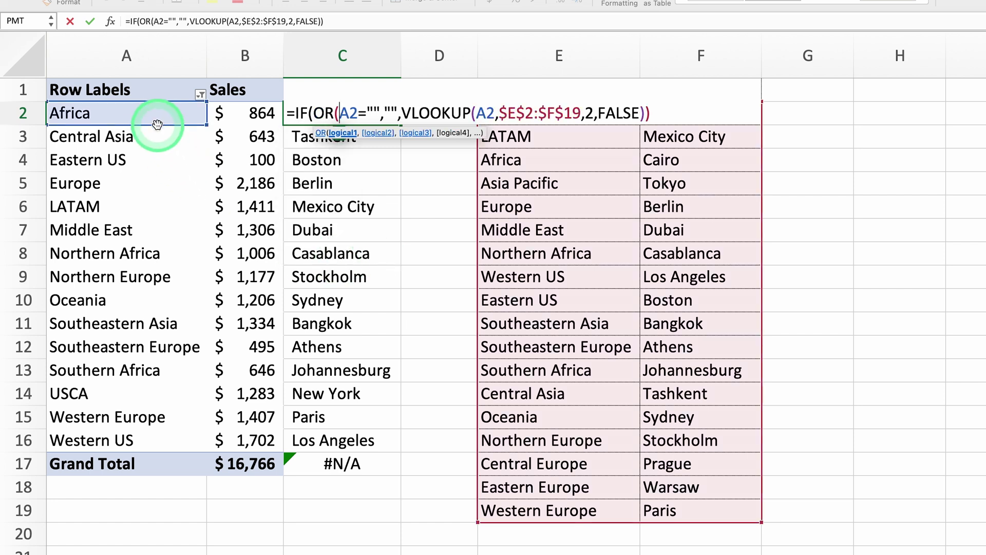
click(155, 119)
text(=)
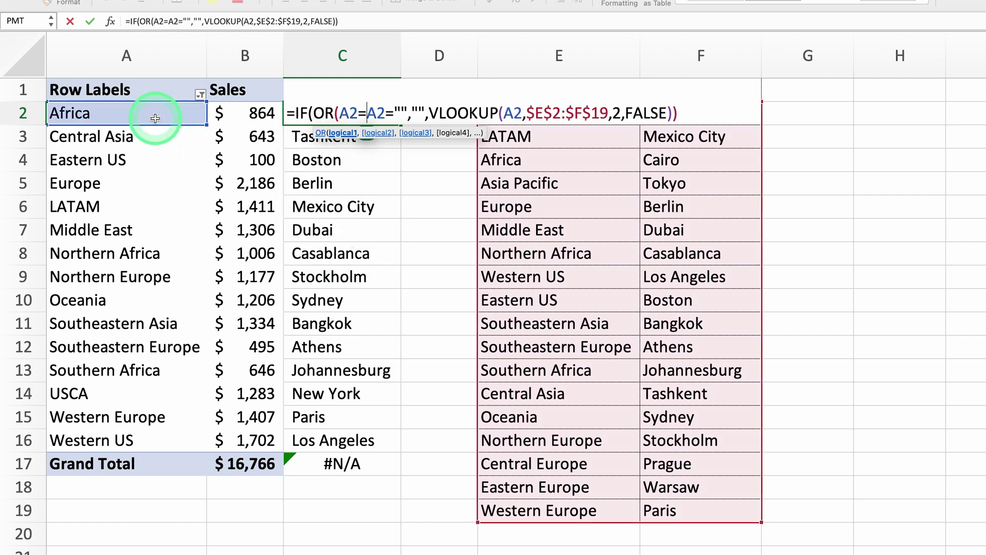
text("Gr)
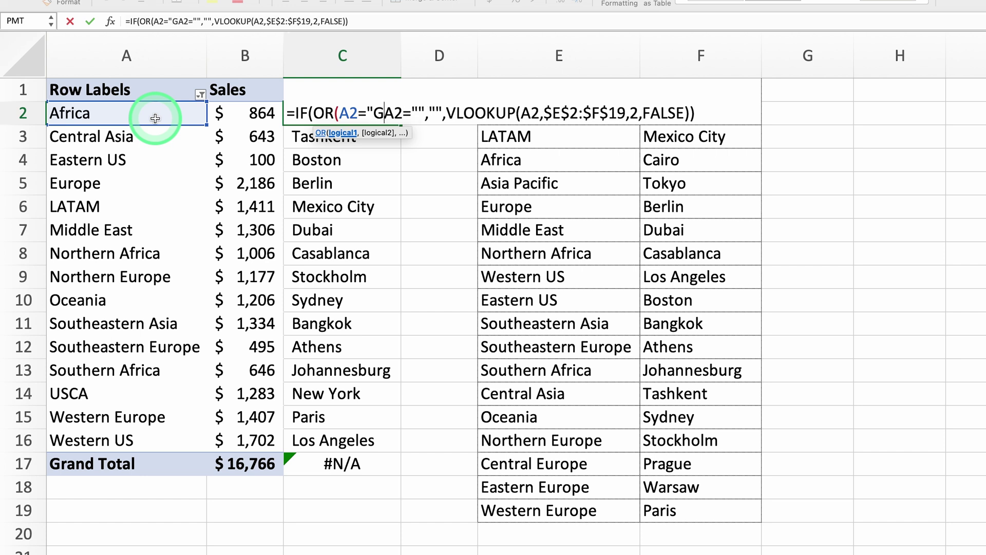
text(and Total)
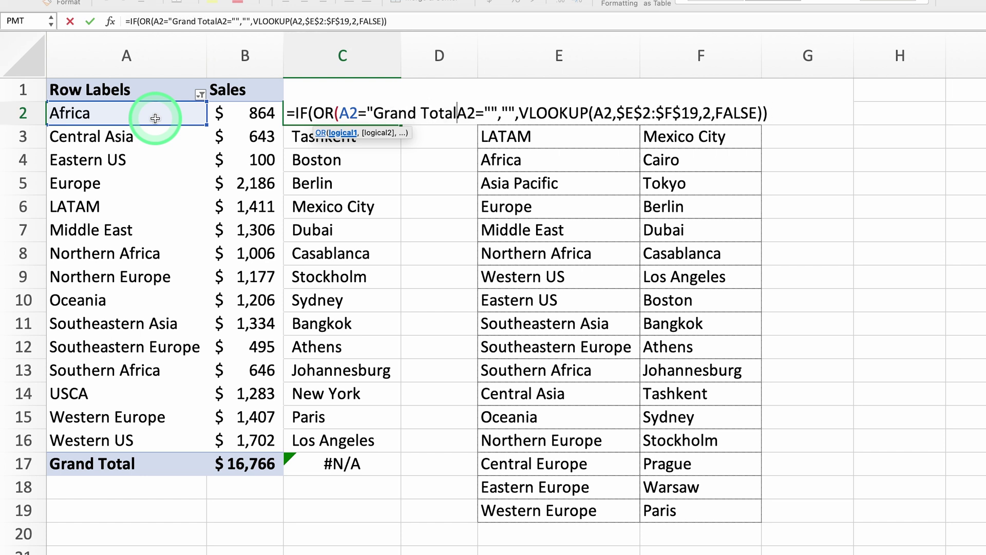
text(",A2="")
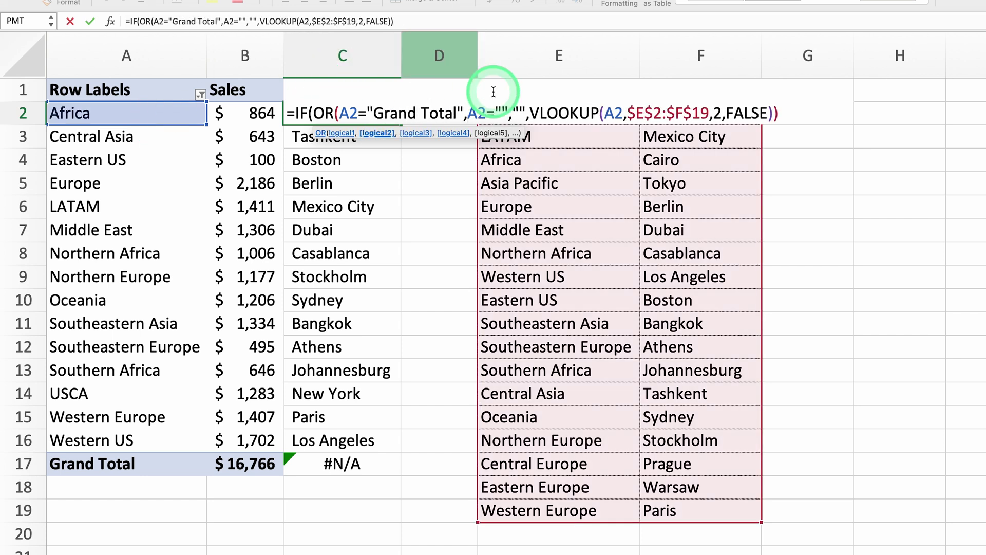
text())
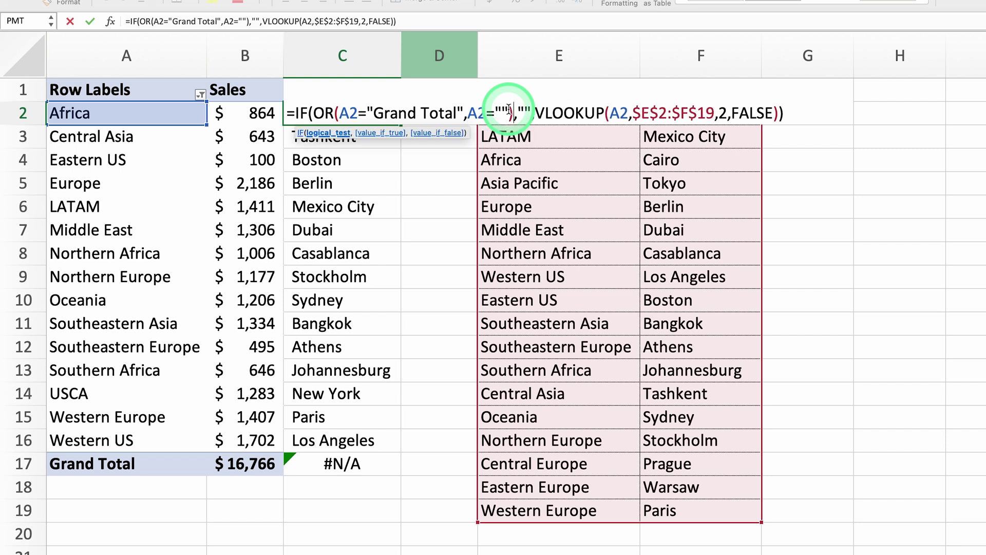
key(Return)
click(351, 115)
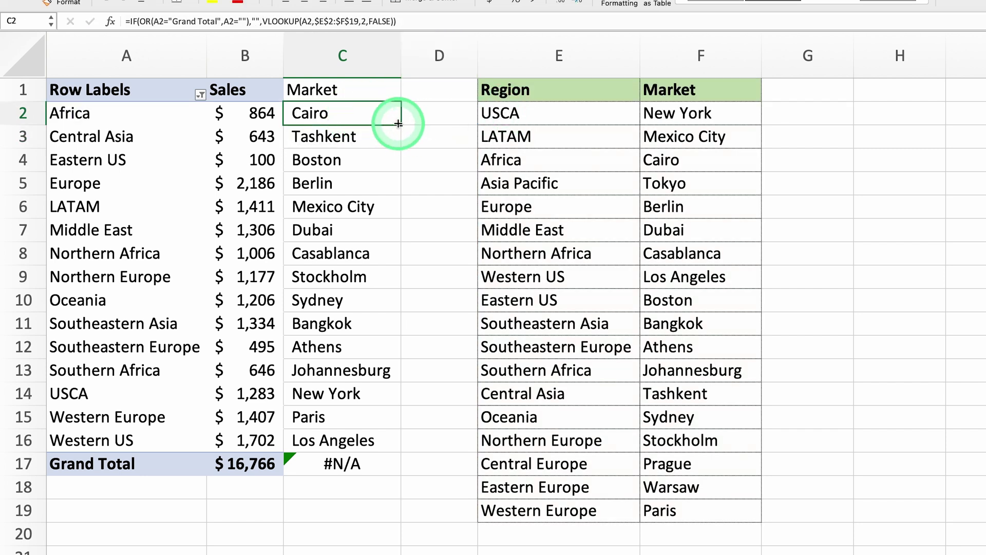
- Fill the OR-based formula down to C17, verify it is blank, then open E_Database
drag(398, 125, 378, 465)
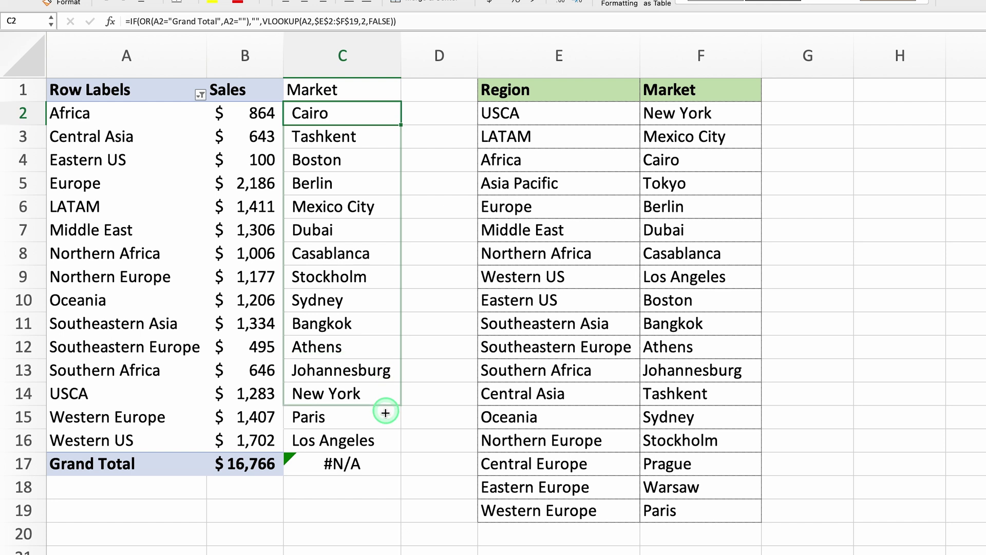
click(378, 464)
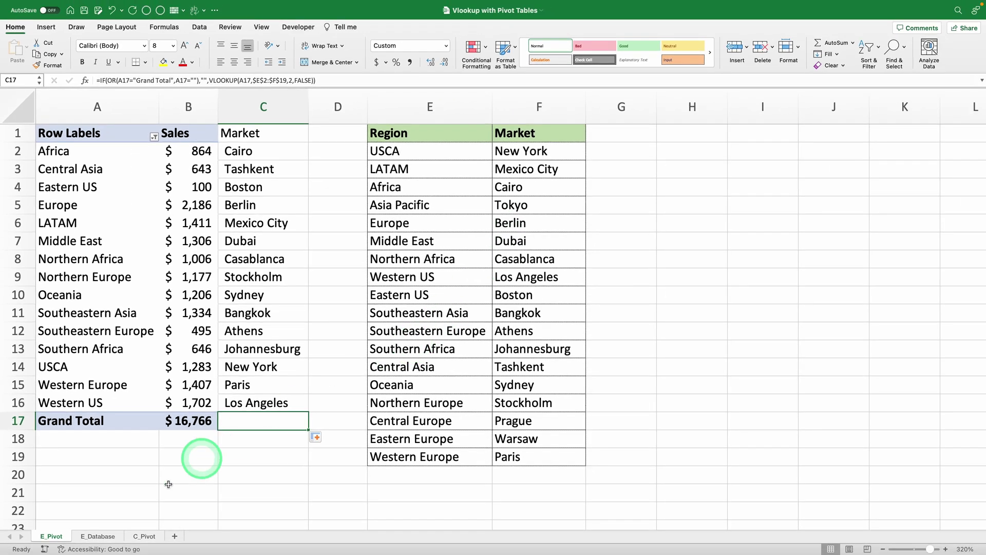
click(107, 535)
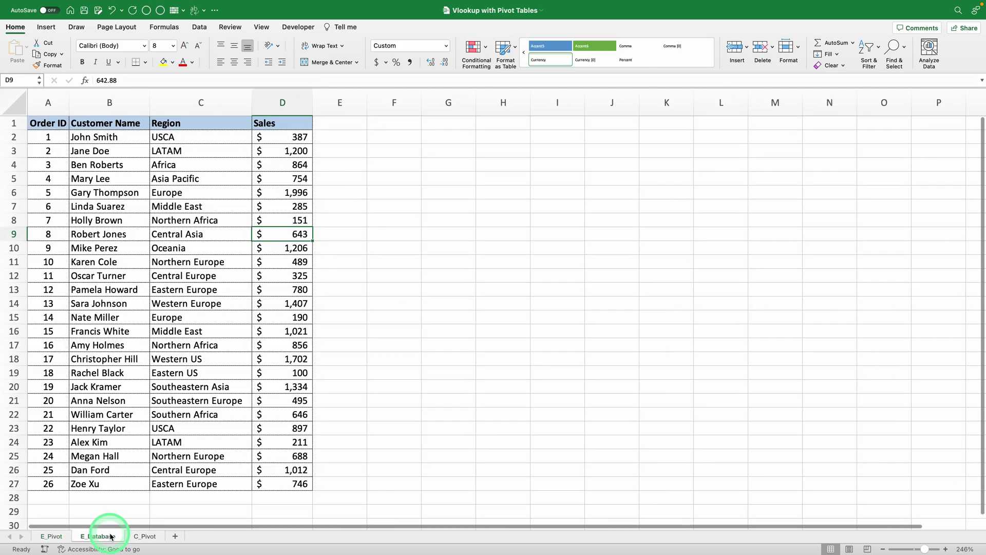
- Insert a blank column before Sales and head it 'Market' in D1
click(204, 275)
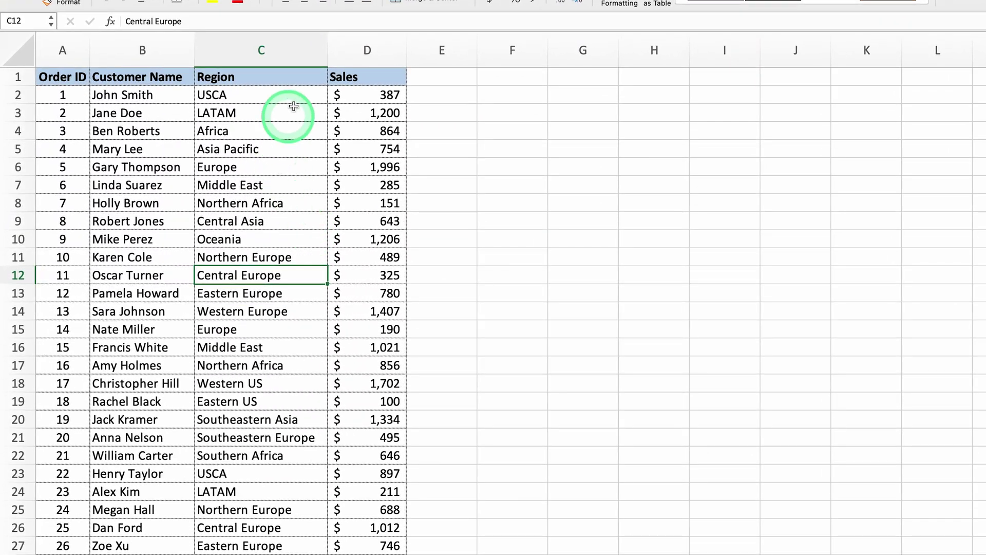
click(354, 46)
right_click(355, 46)
click(375, 118)
text(Mark)
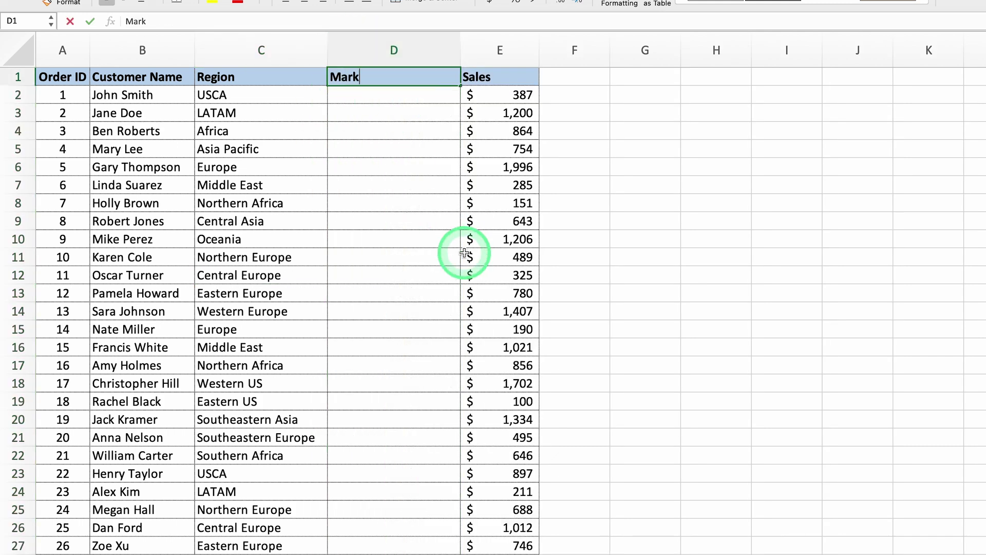
text(et)
key(Return)
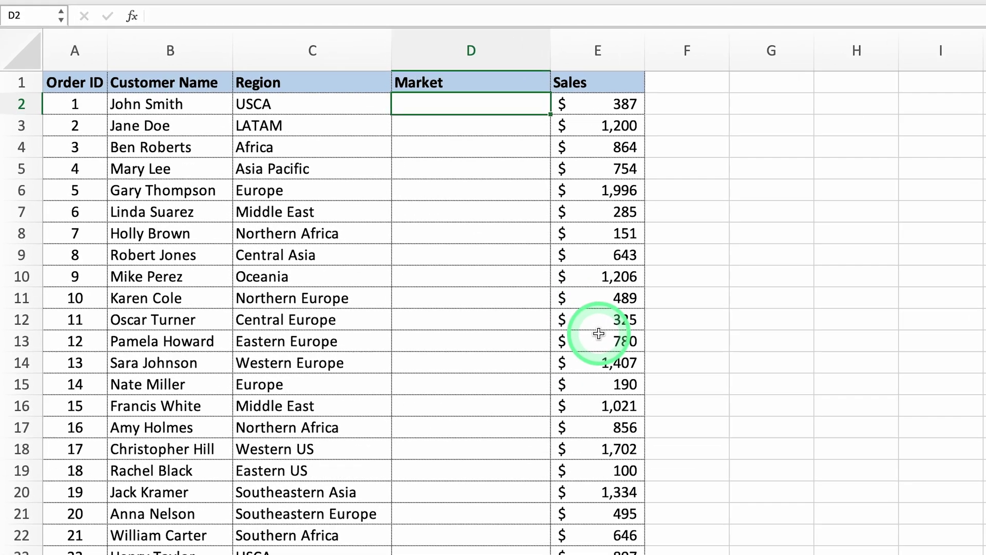
text(=vlo)
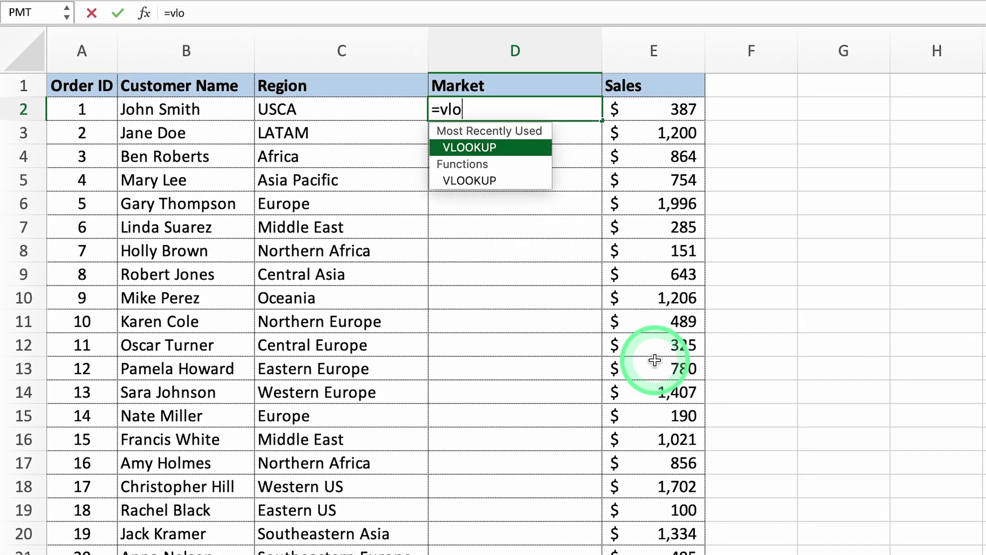
- Enter =VLOOKUP(C2,E_Pivot!$E$1:$F$19,2,FALSE) in D2, returning New York
key(Tab)
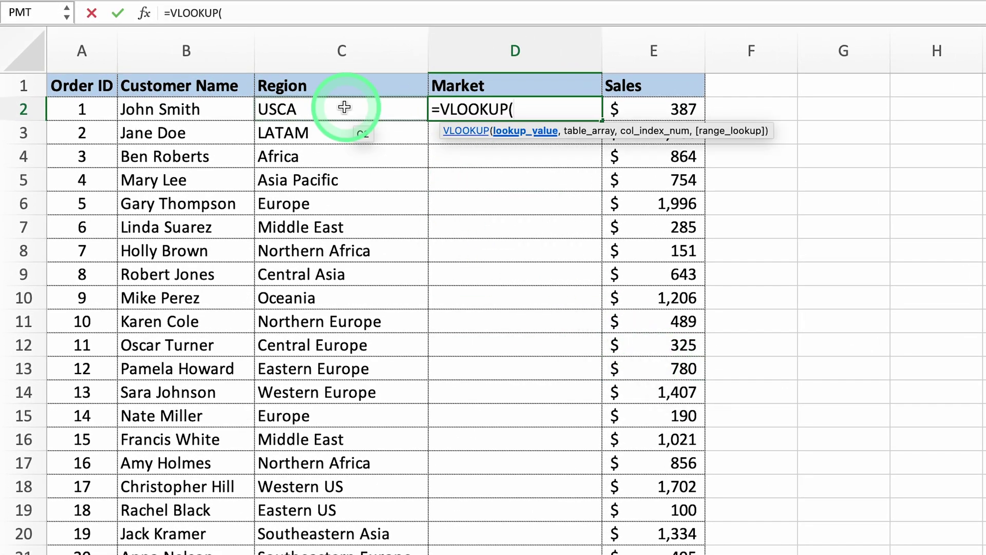
click(343, 107)
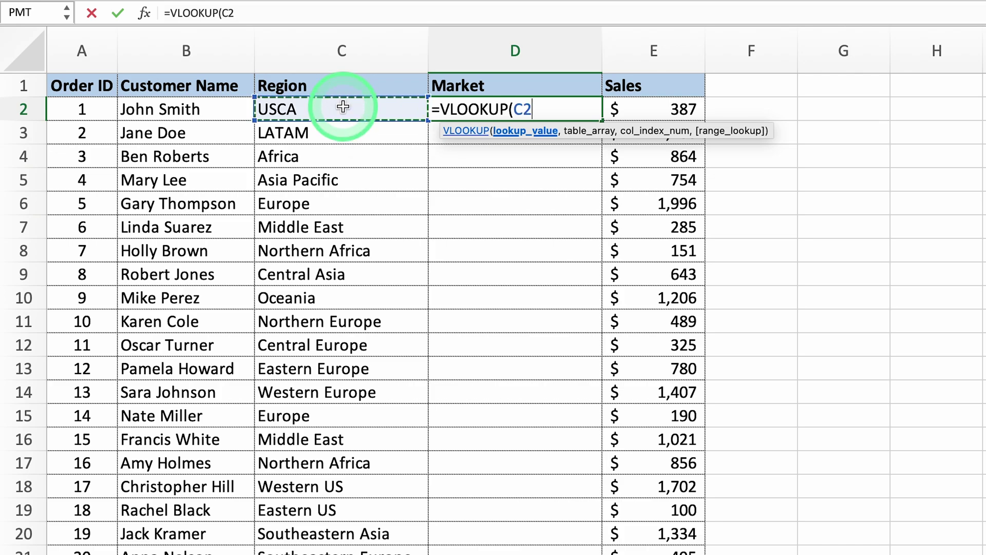
text(,)
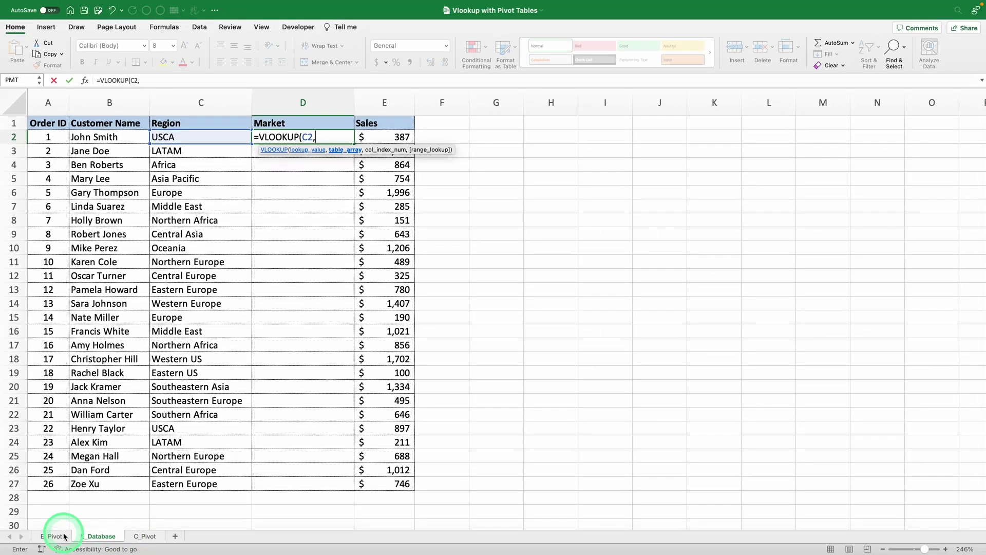
click(54, 535)
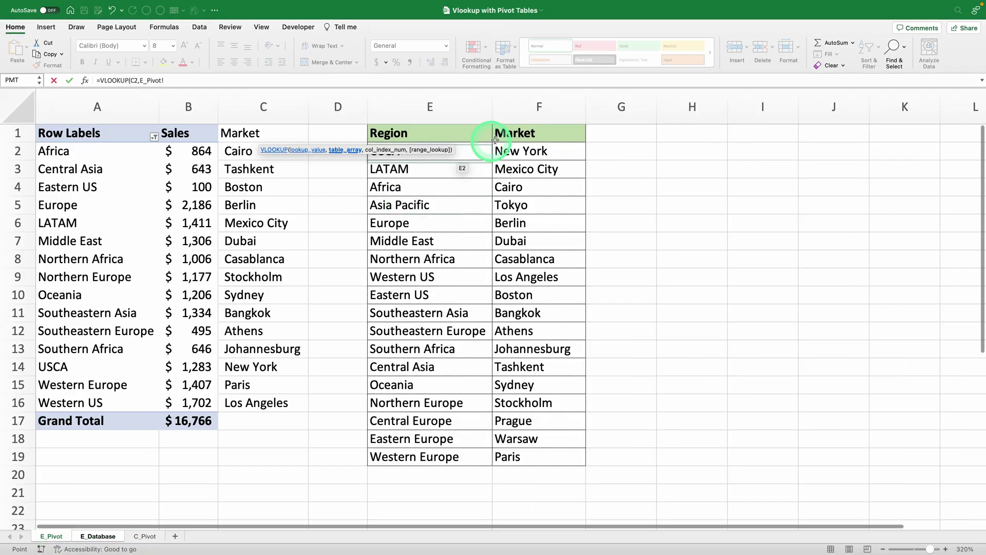
drag(477, 136, 538, 458)
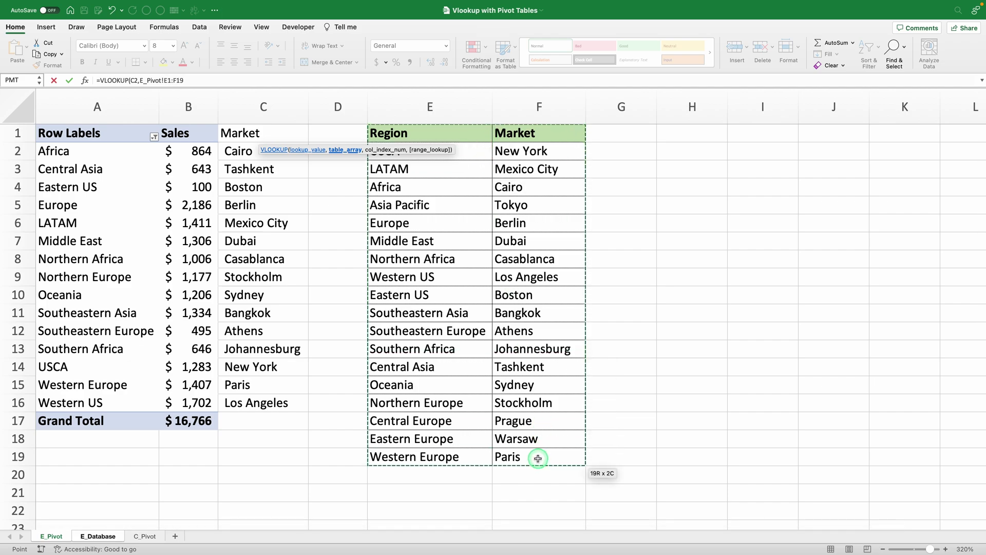
key(F4)
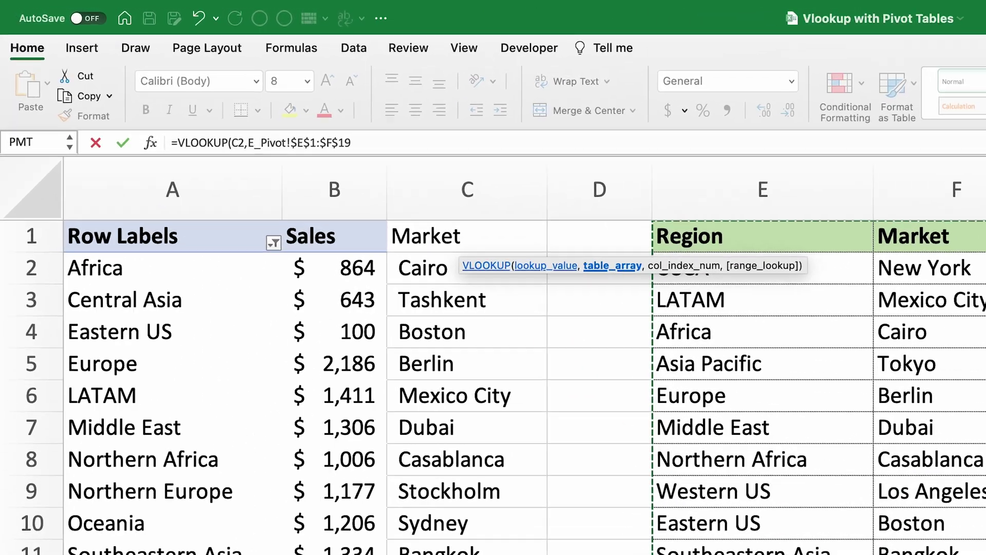
text(,2)
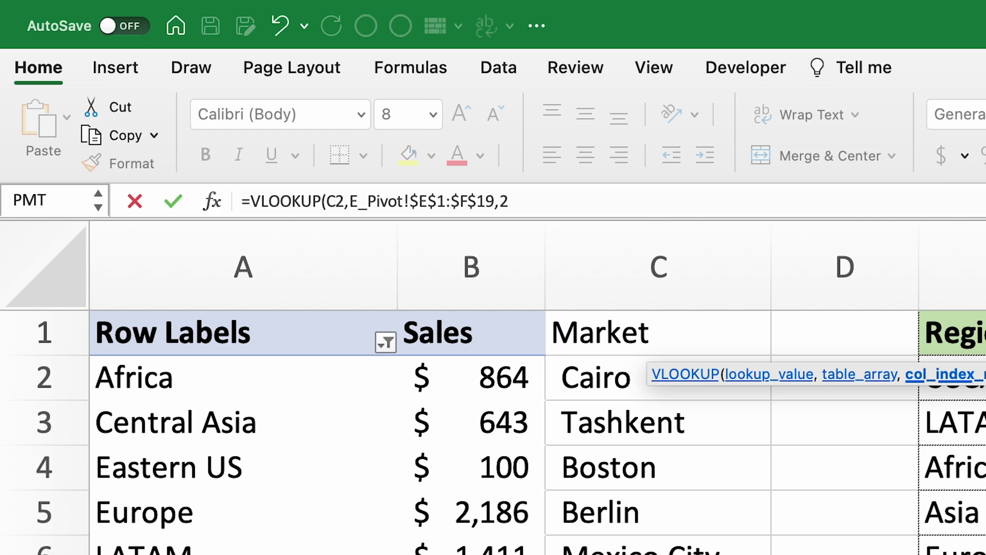
text(,false)
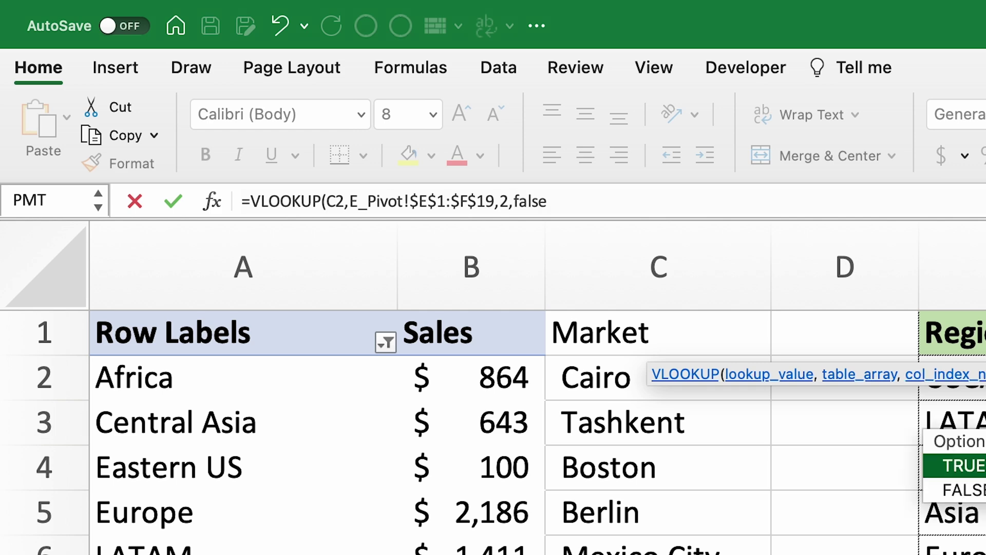
text())
key(Return)
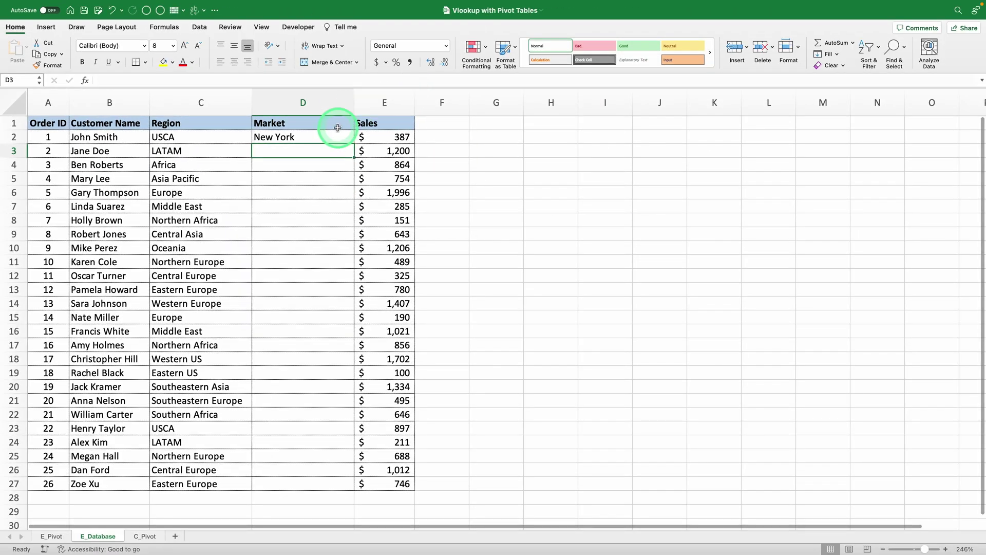
click(335, 132)
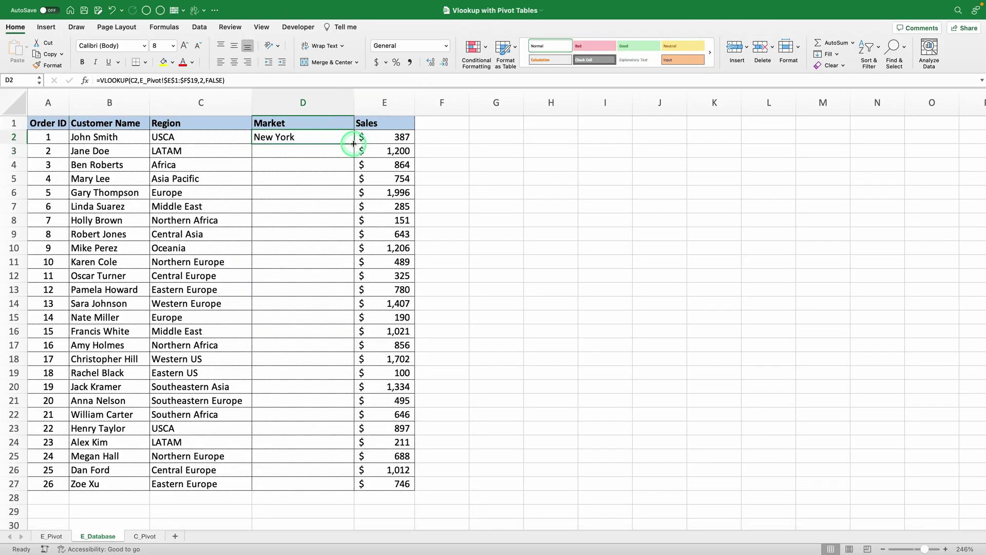
- Fill the D2 Market lookup down to row 27, then recheck and recommit the D2 formula
double_click(353, 143)
click(308, 286)
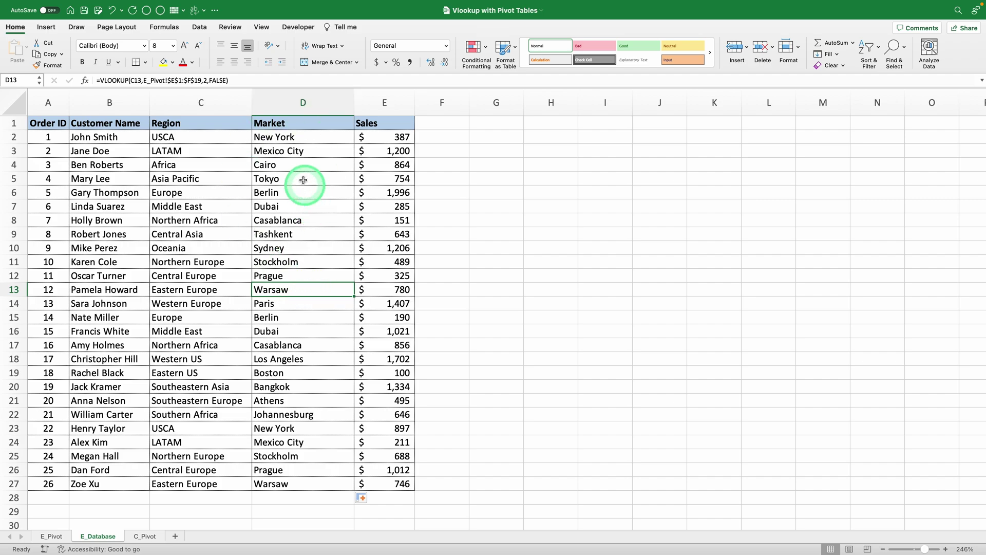
double_click(303, 136)
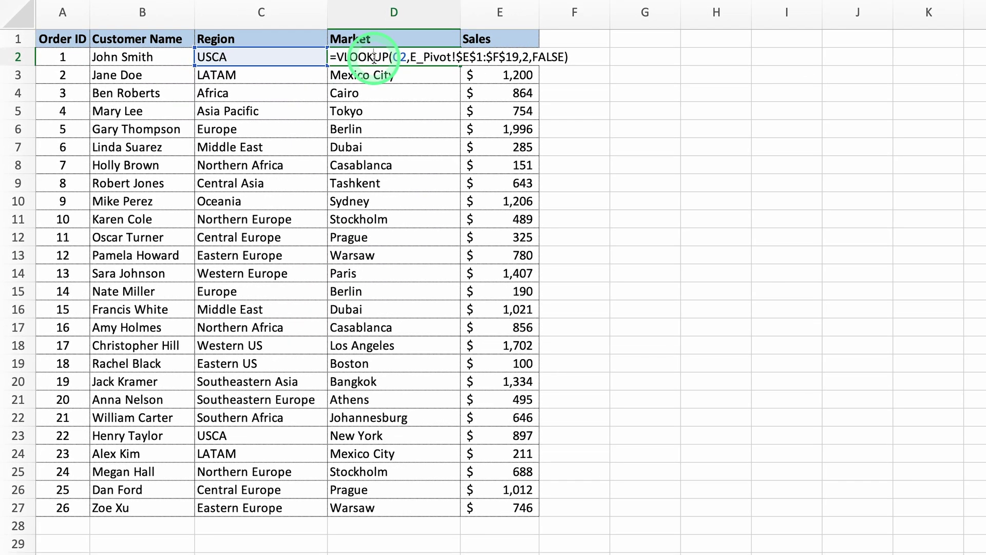
click(422, 55)
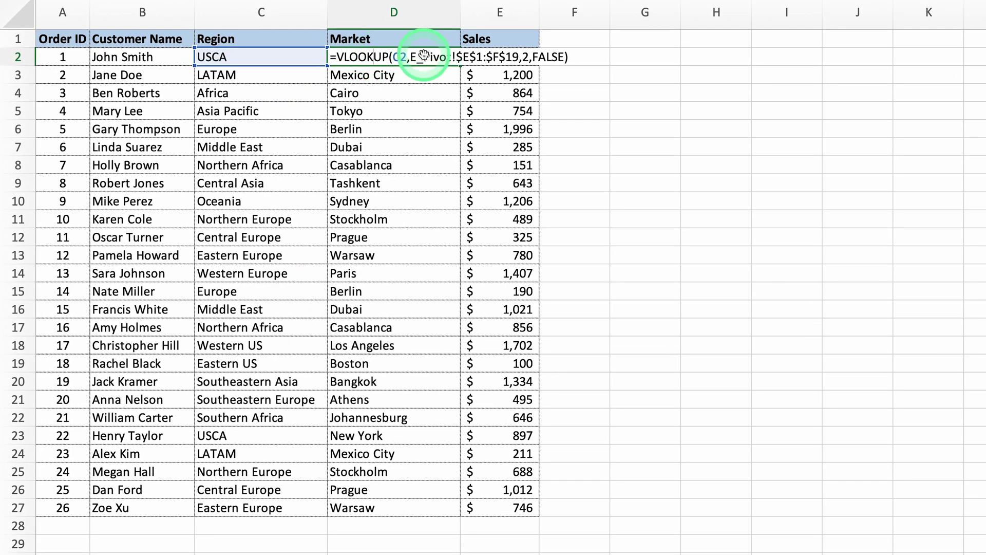
key(Return)
click(423, 58)
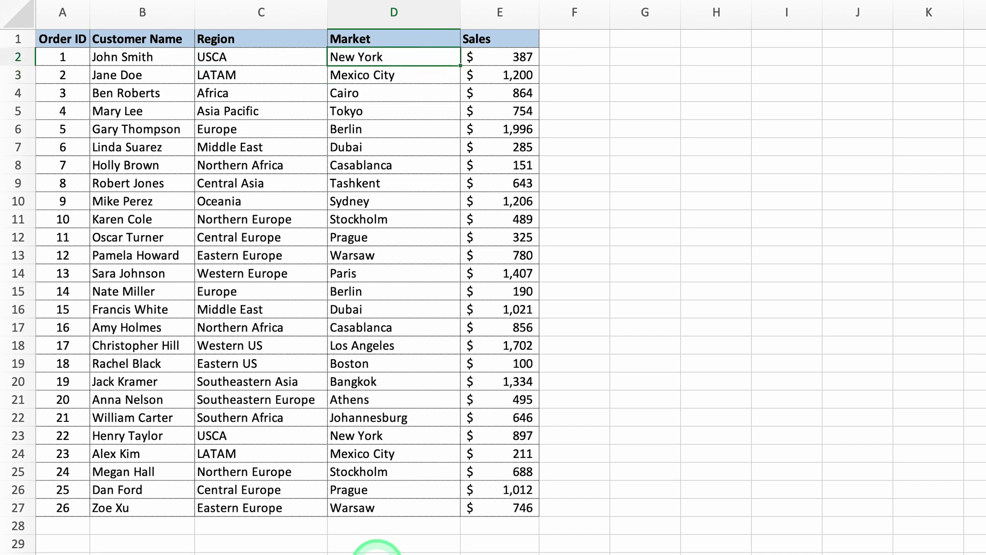
- Copy the Market results D2:D27 and paste them over themselves as values
shift+click(372, 508)
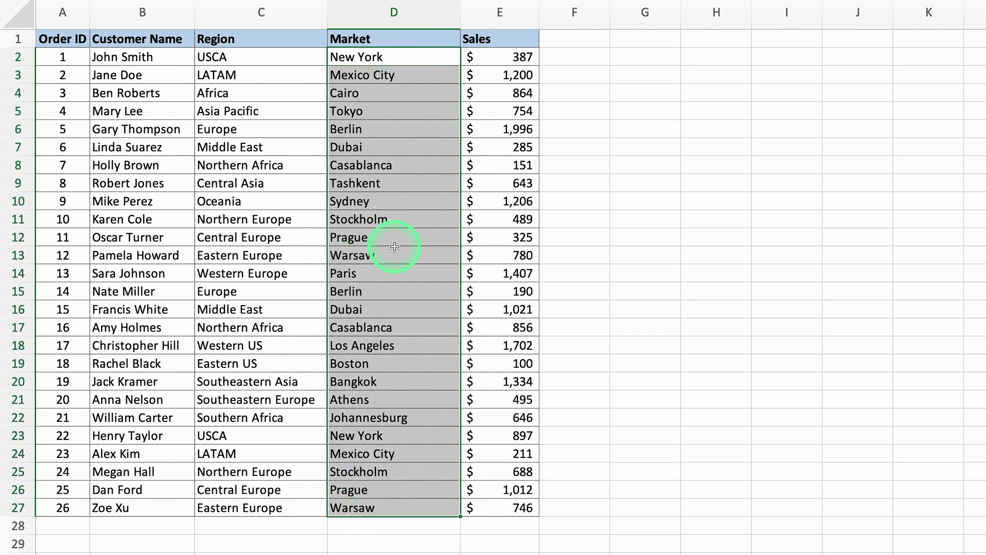
key(ctrl+shift+v)
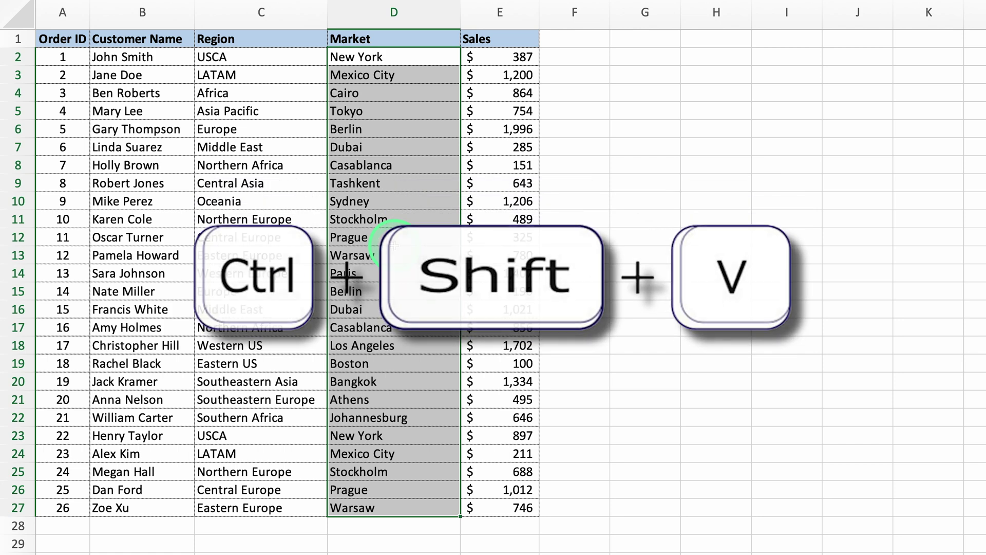
key(ctrl+c)
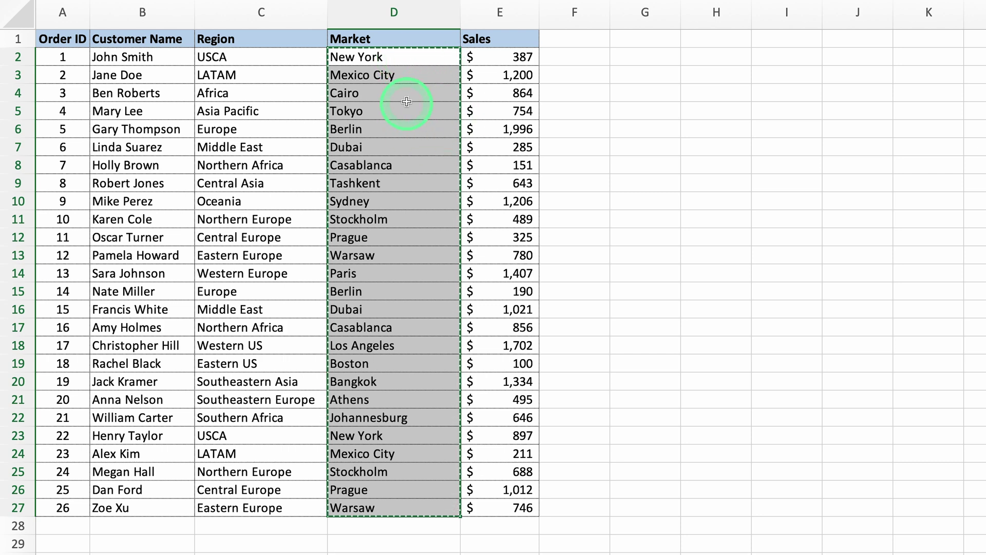
right_click(402, 64)
mouse_move(439, 117)
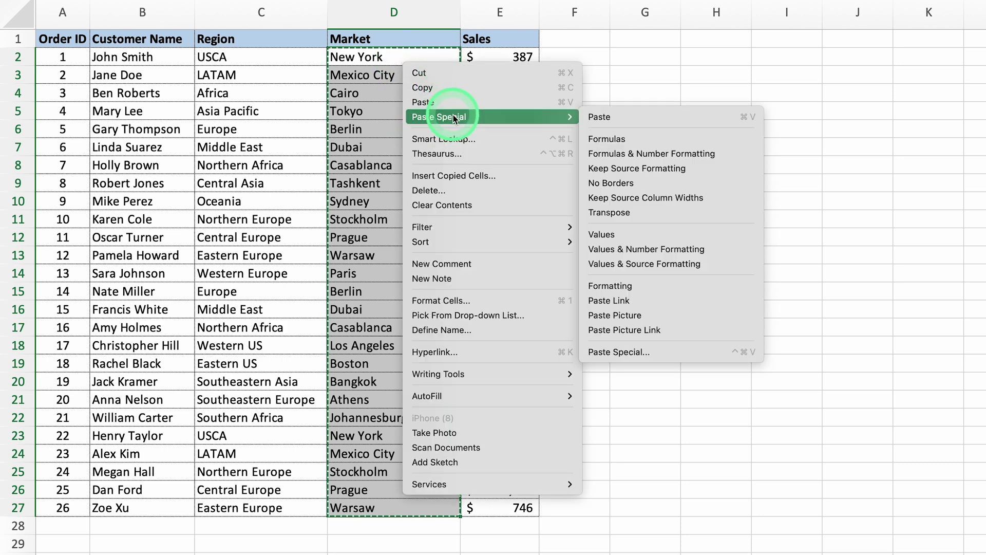
click(609, 233)
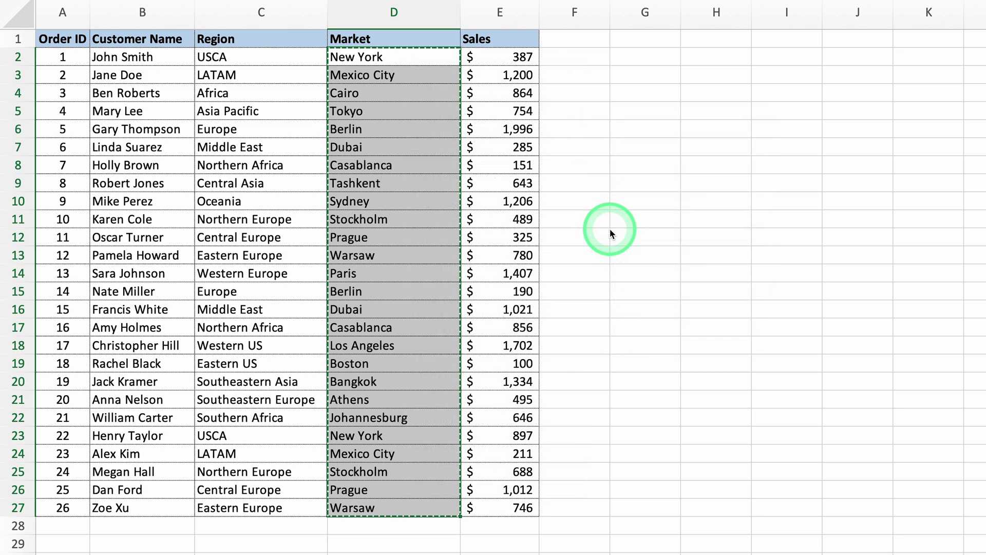
click(356, 129)
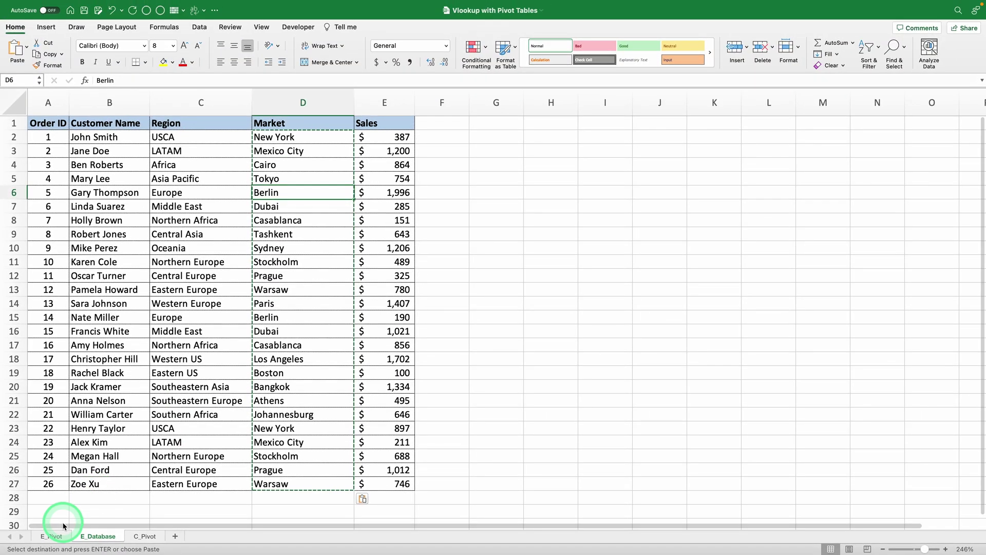
- On E_Pivot, delete the Market formula column C and refresh the pivot table
click(51, 535)
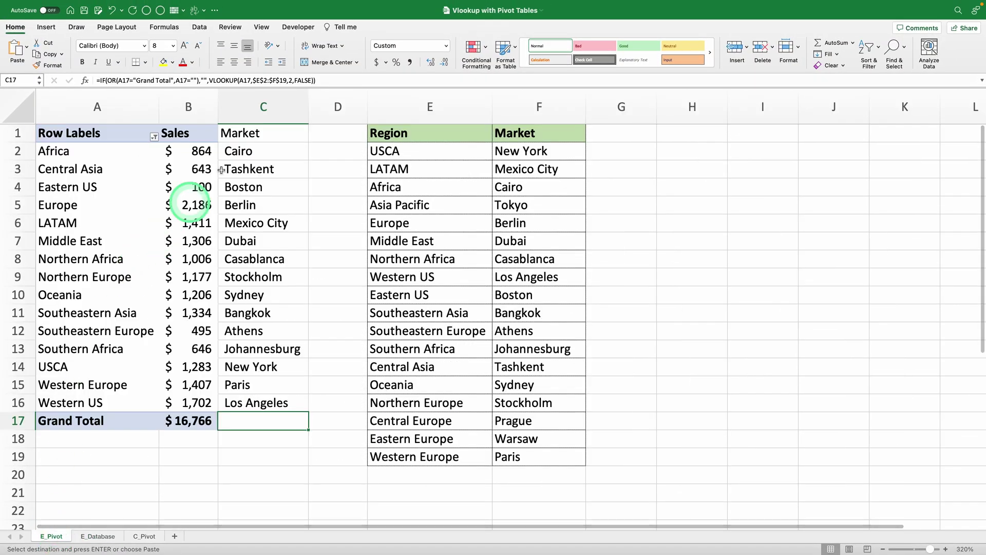
click(263, 107)
key(ctrl+minus)
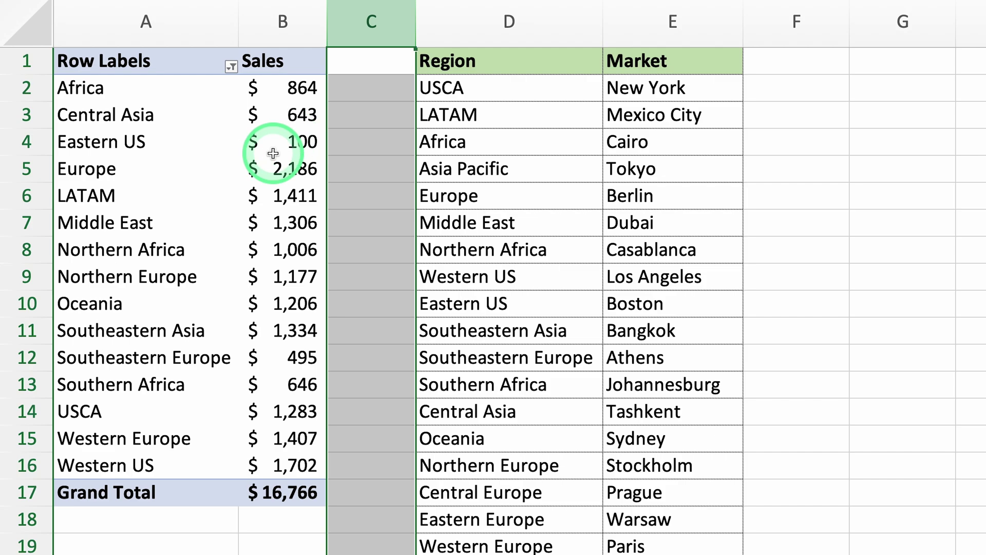
right_click(273, 154)
click(312, 225)
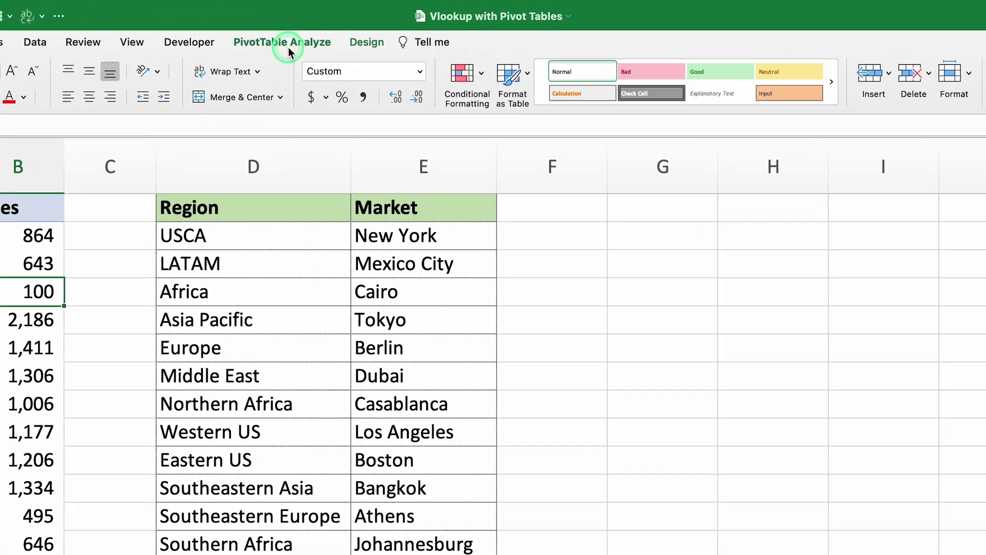
- Open the PivotTable Field List and drag Market into Rows beneath Region
click(358, 27)
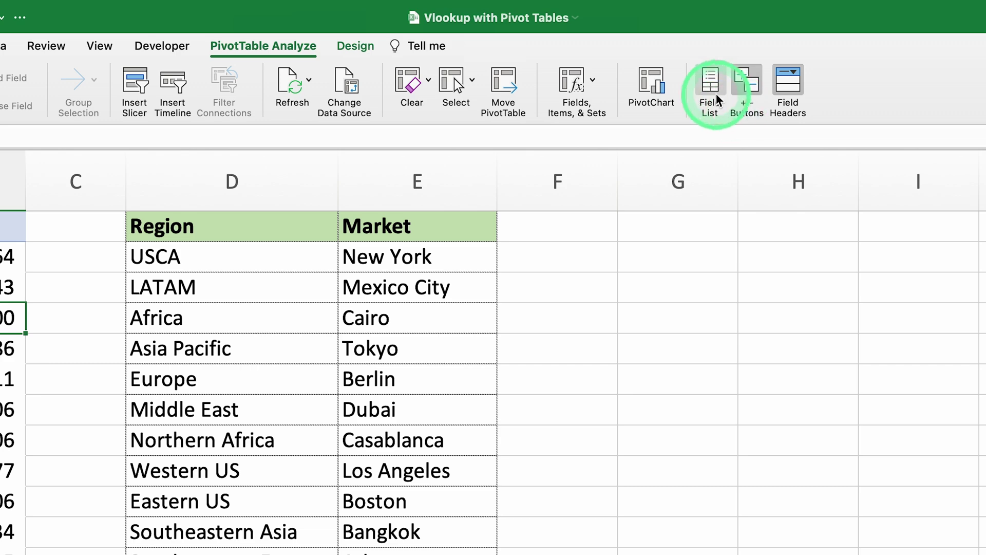
click(714, 94)
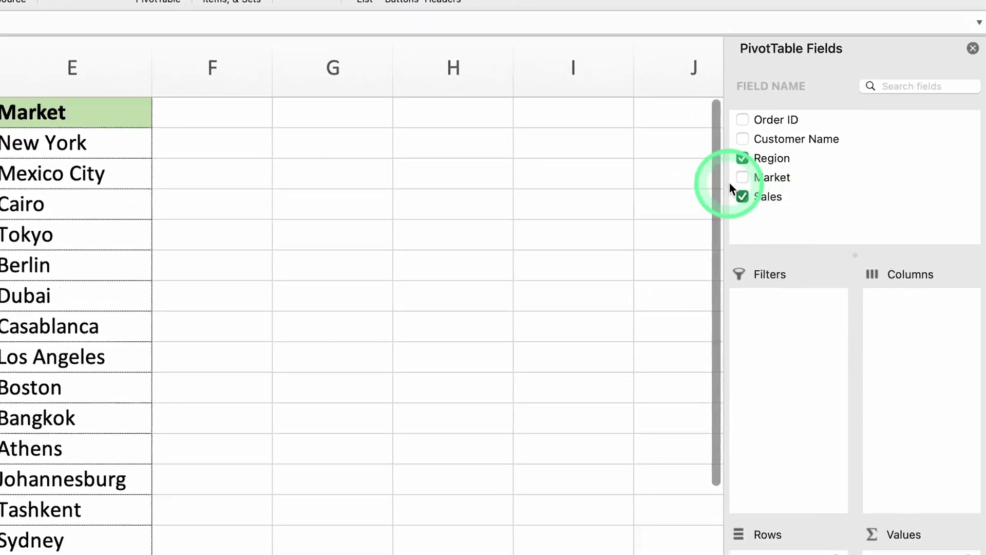
click(769, 179)
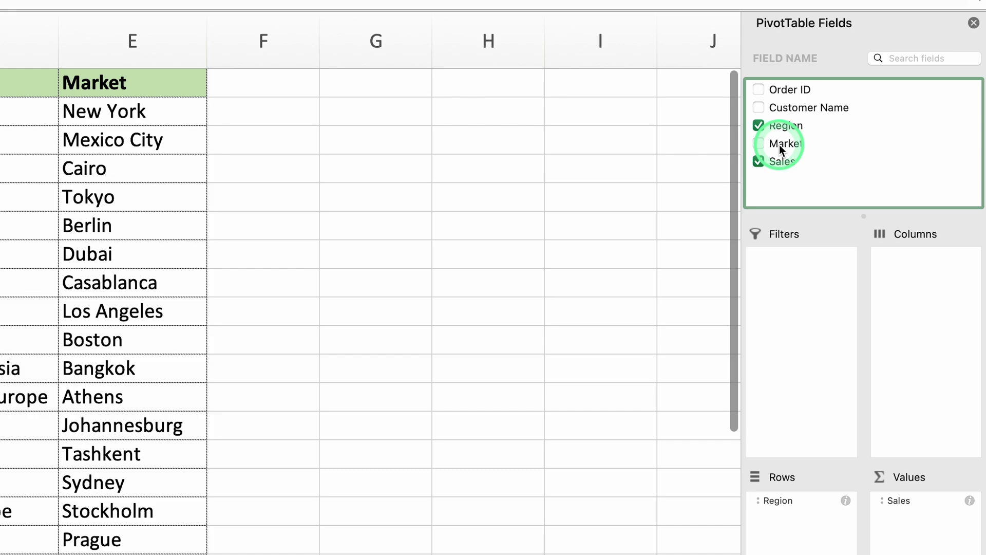
drag(763, 179, 763, 202)
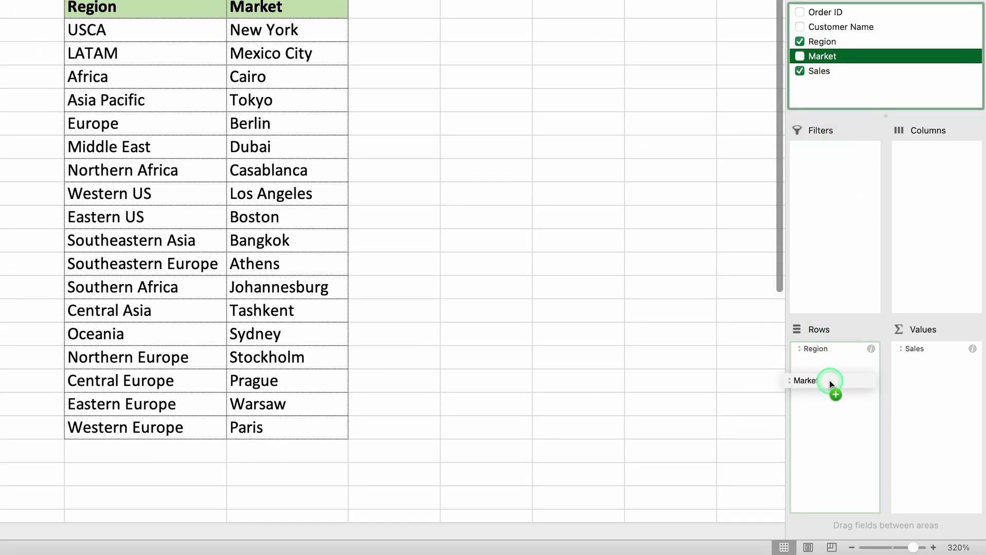
drag(817, 80, 829, 379)
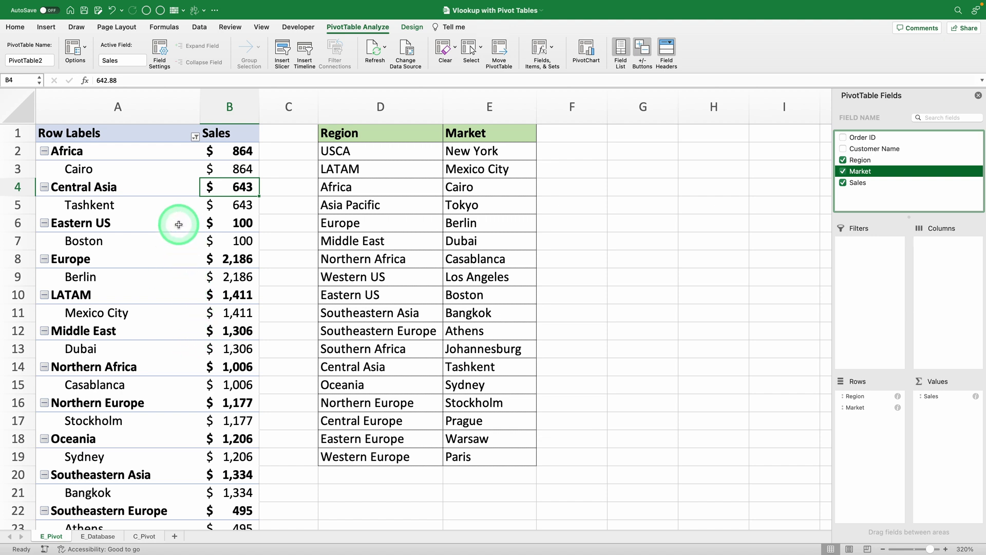
click(184, 180)
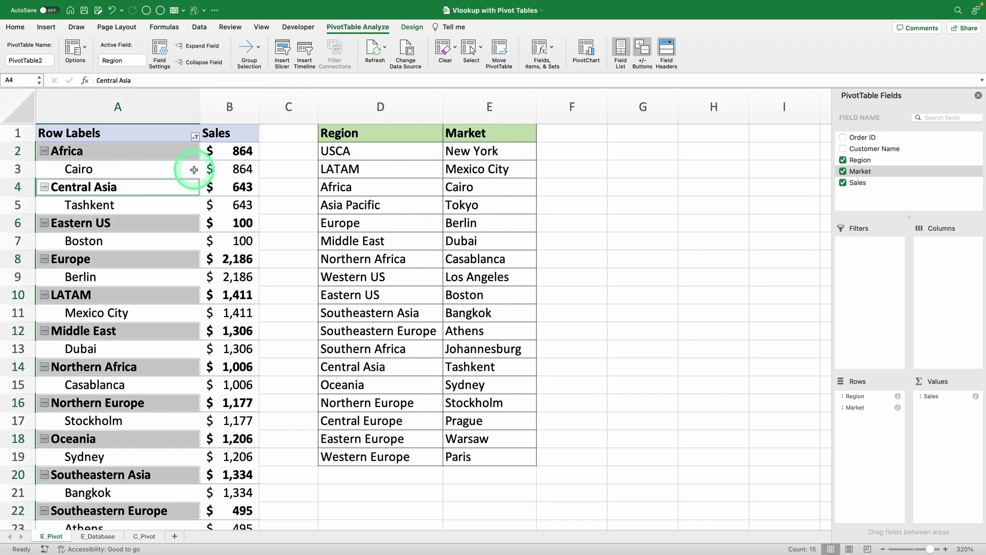
- Set the pivot to Don't Show Subtotals and Show in Tabular Form
key(Up)
key(Up)
key(Up)
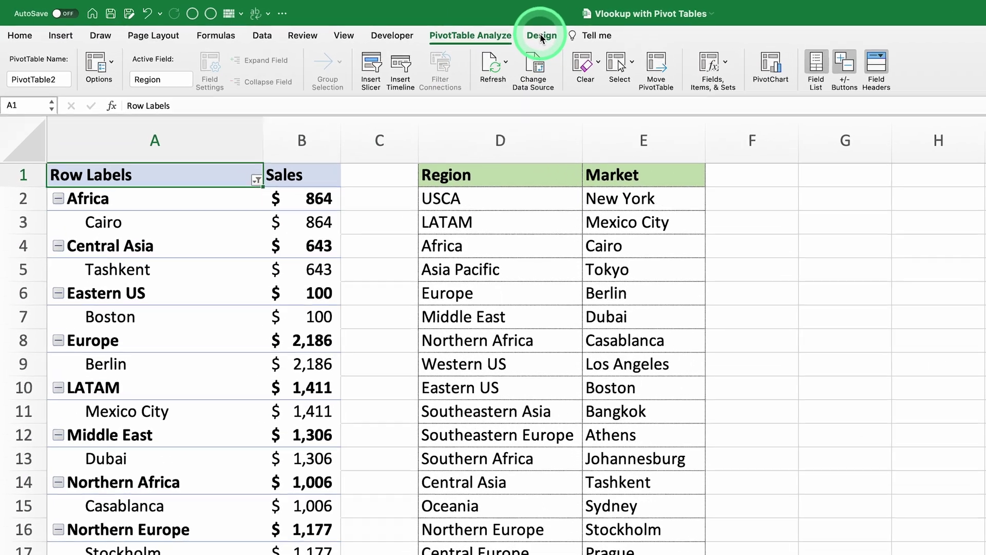
click(542, 36)
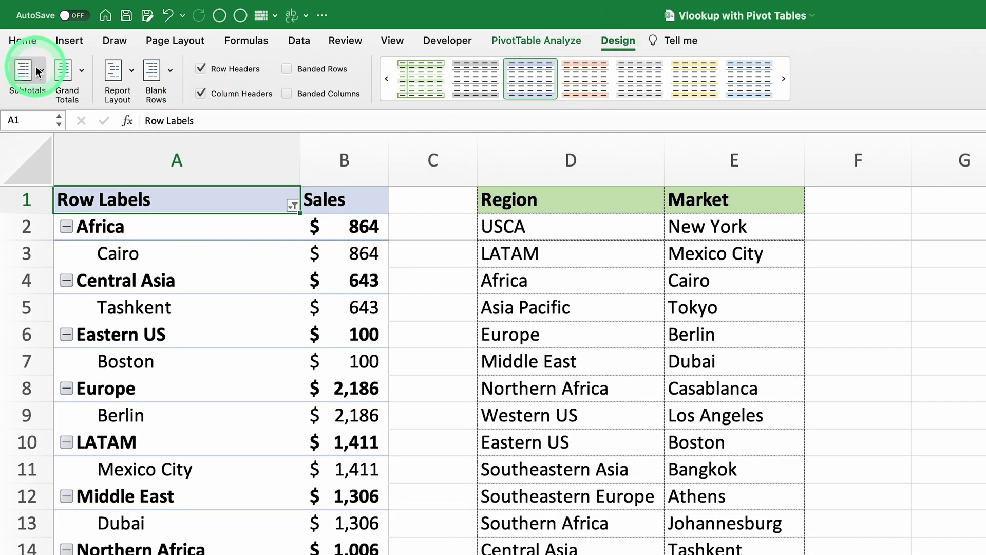
click(38, 72)
click(59, 97)
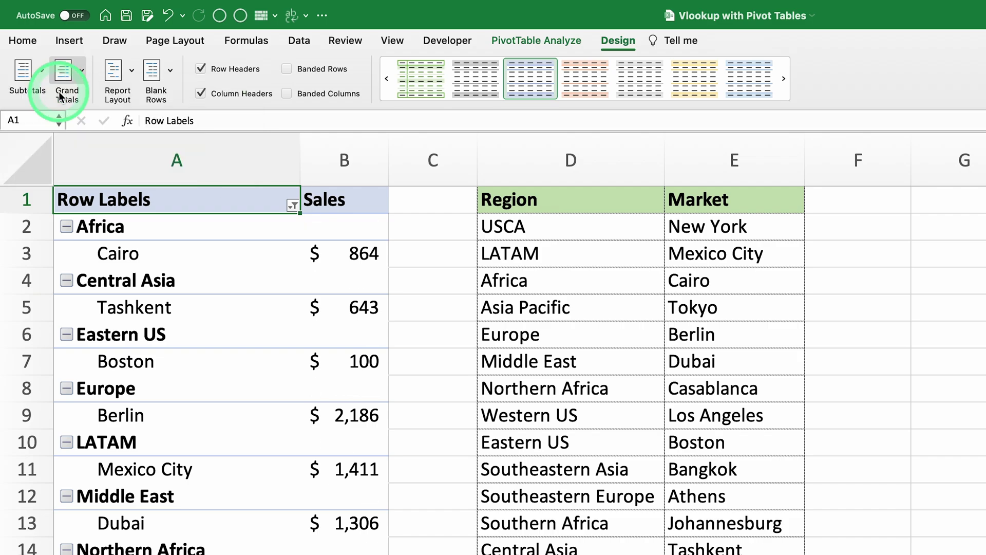
click(130, 71)
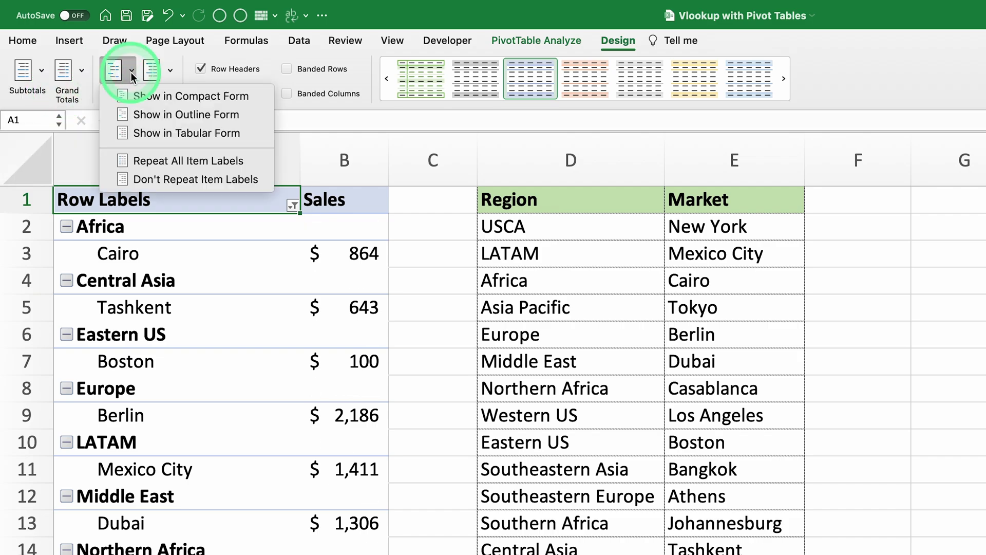
click(180, 133)
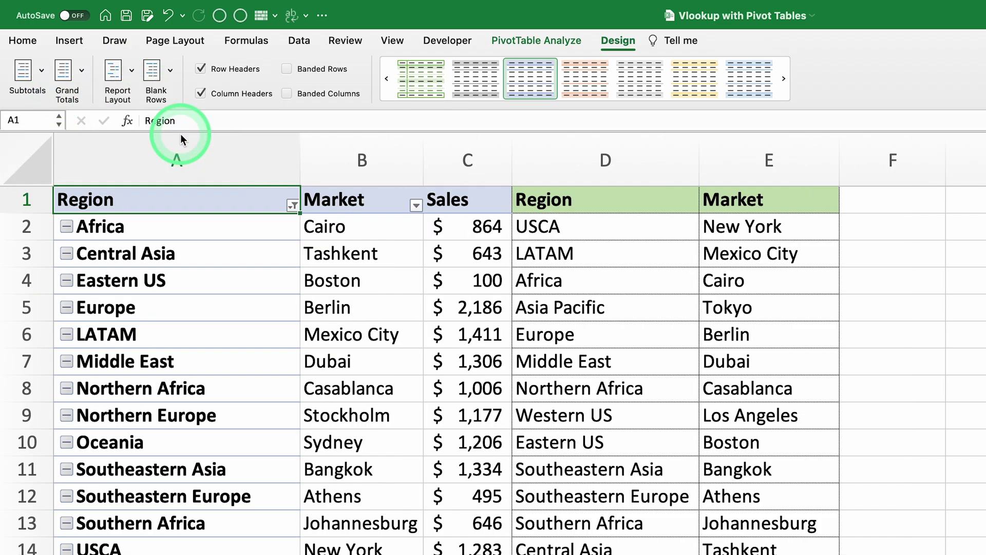
click(359, 108)
right_click(359, 114)
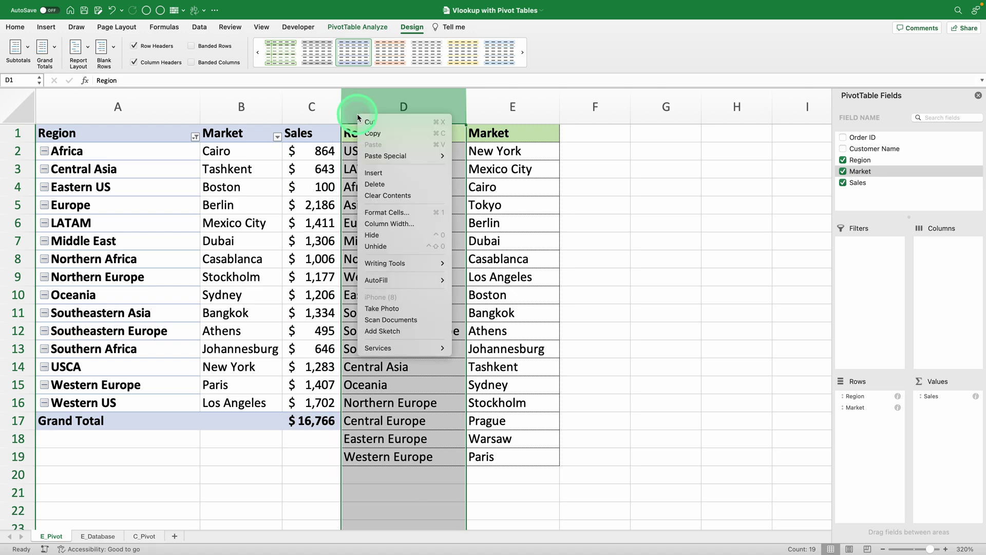
- Insert a blank column at D beside the pivot, then switch to E_Database
click(370, 172)
click(385, 223)
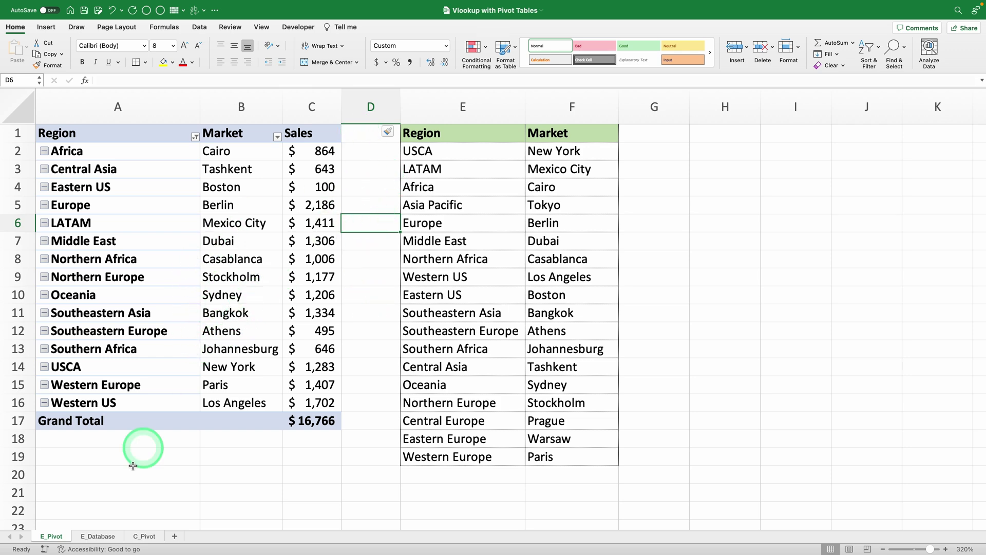
click(97, 536)
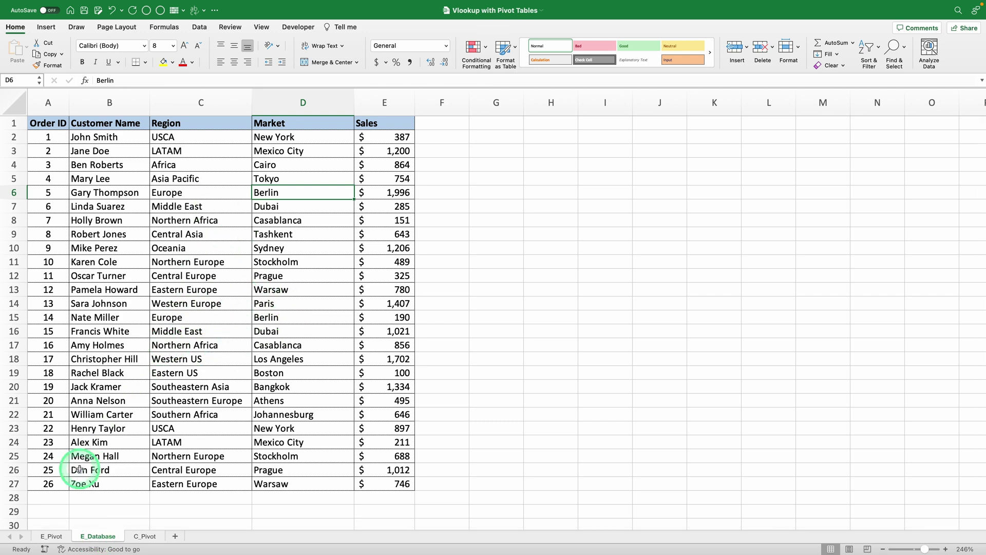
- Switch back to E_Pivot and select a sales value in the pivot table
click(54, 538)
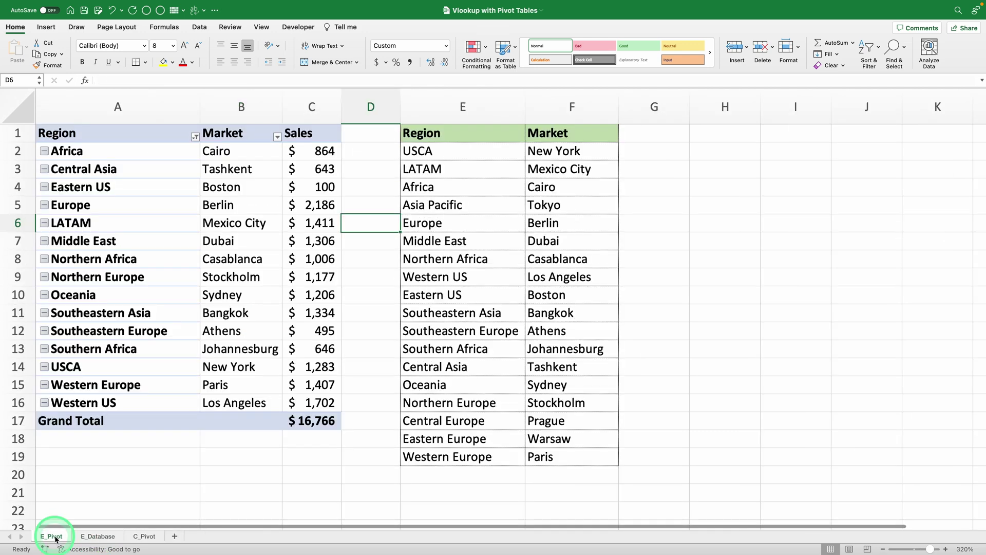
click(287, 259)
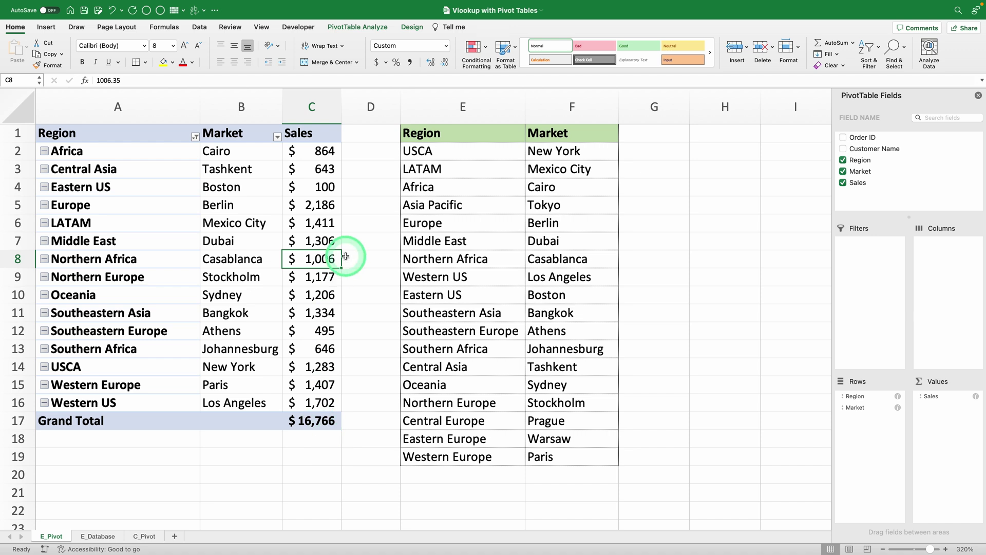
- Check the Tashkent and Cairo pivot entries, then close the PivotTable Fields pane
click(310, 164)
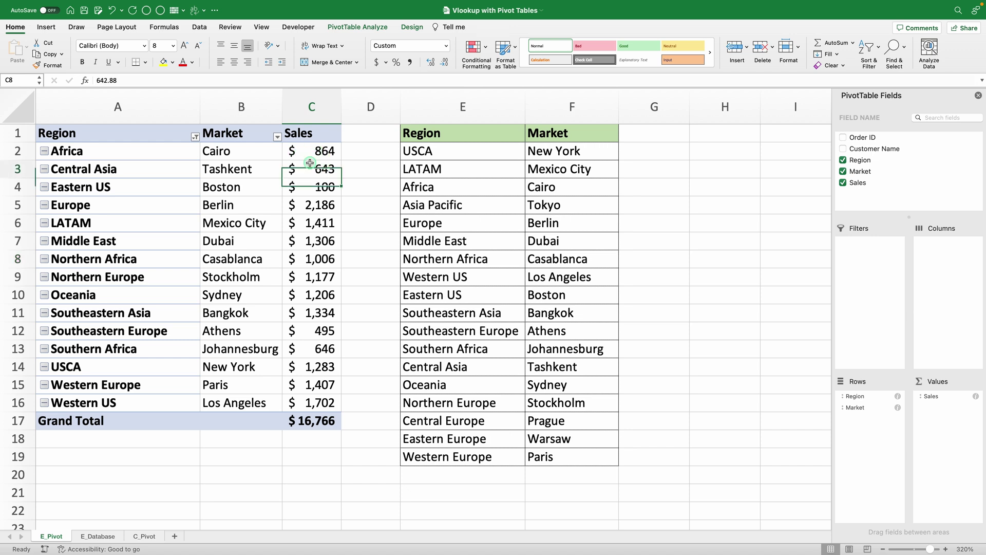
click(236, 151)
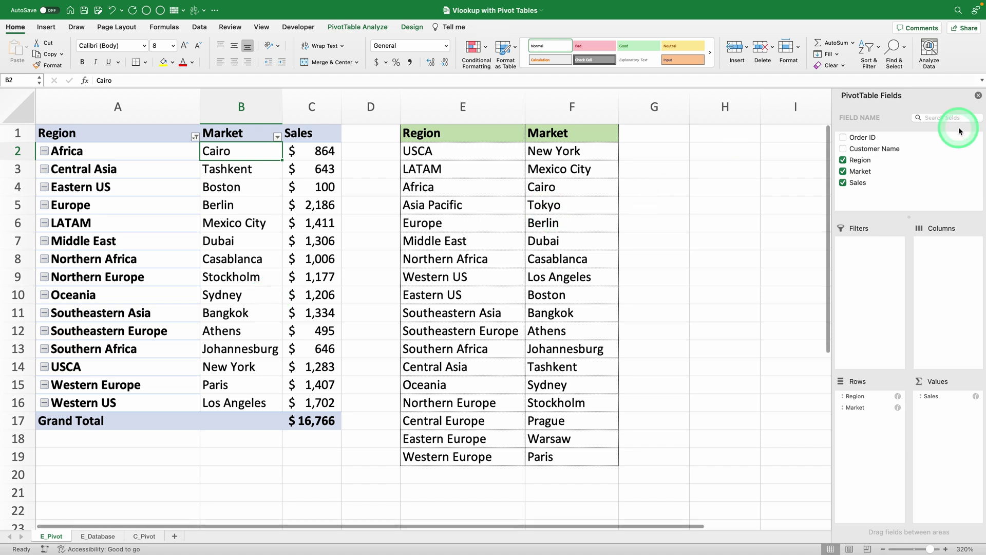
click(978, 96)
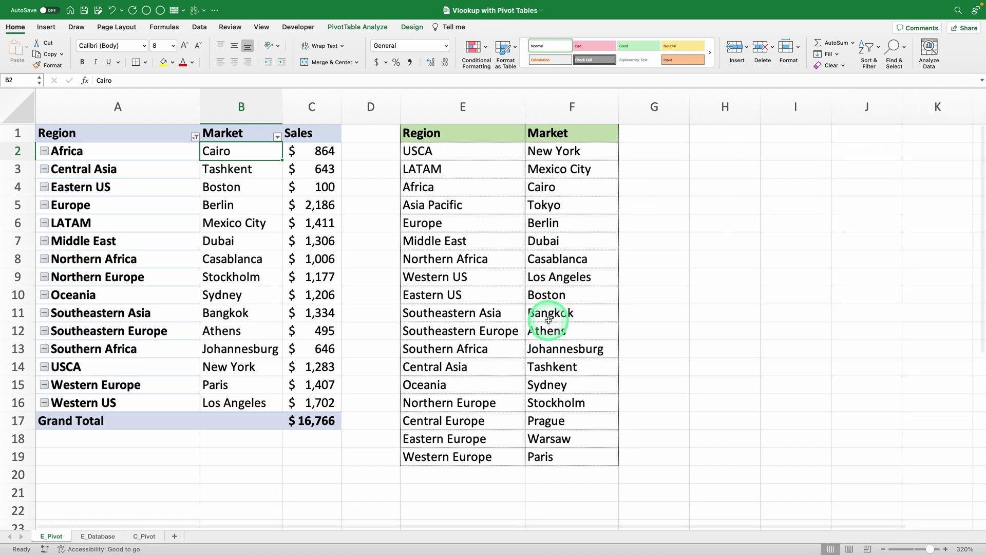